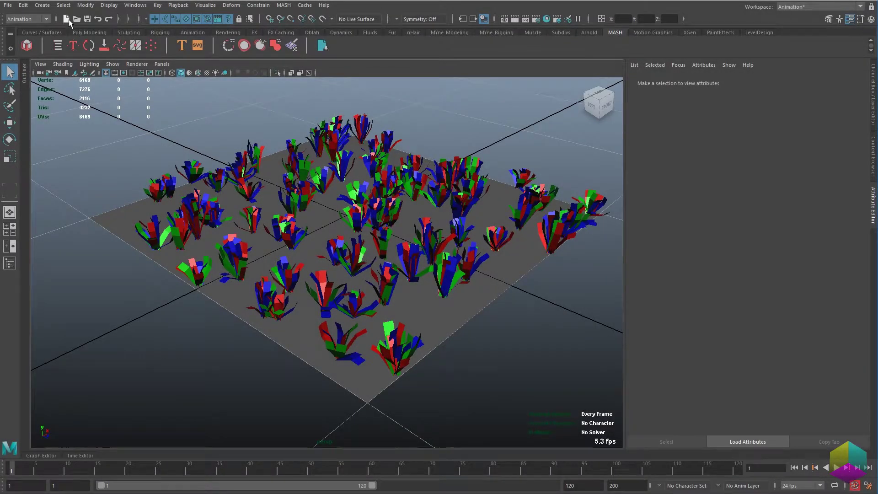
# - Reopen tutorial.mb in a fresh scene and enable Two Sided Lighting in the viewport
pyautogui.click(66, 20)
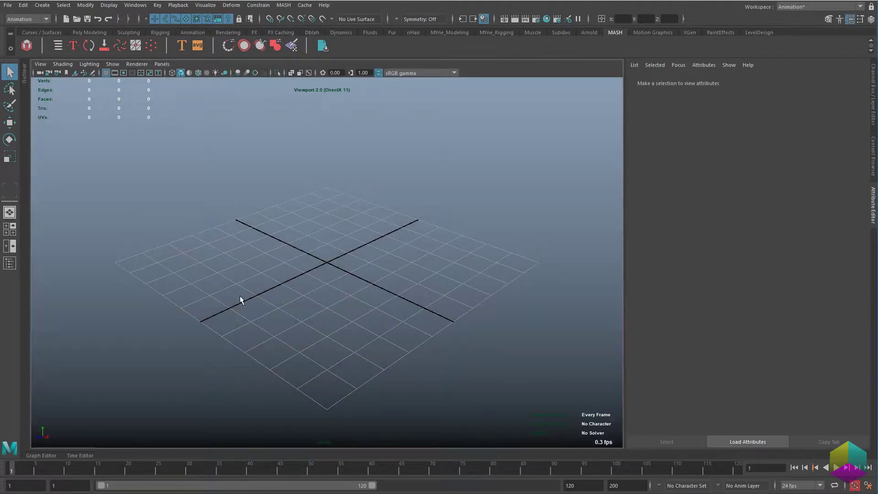
pyautogui.click(7, 5)
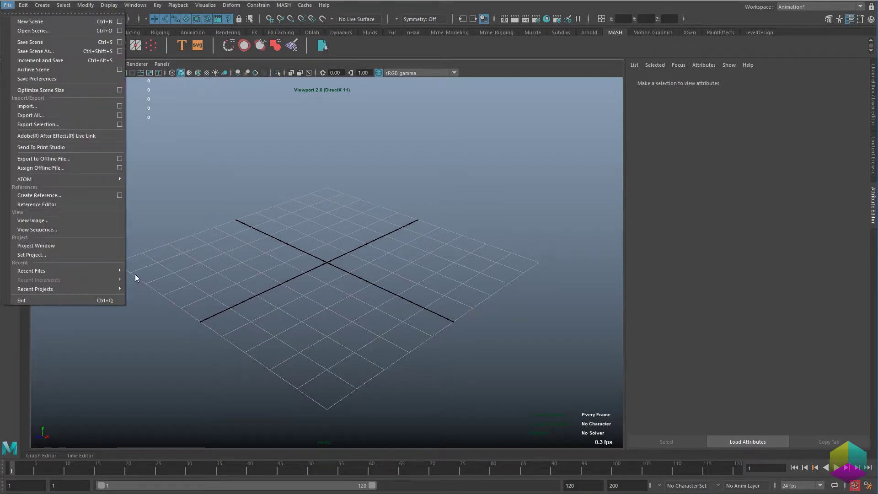
pyautogui.moveTo(116, 270)
pyautogui.click(155, 271)
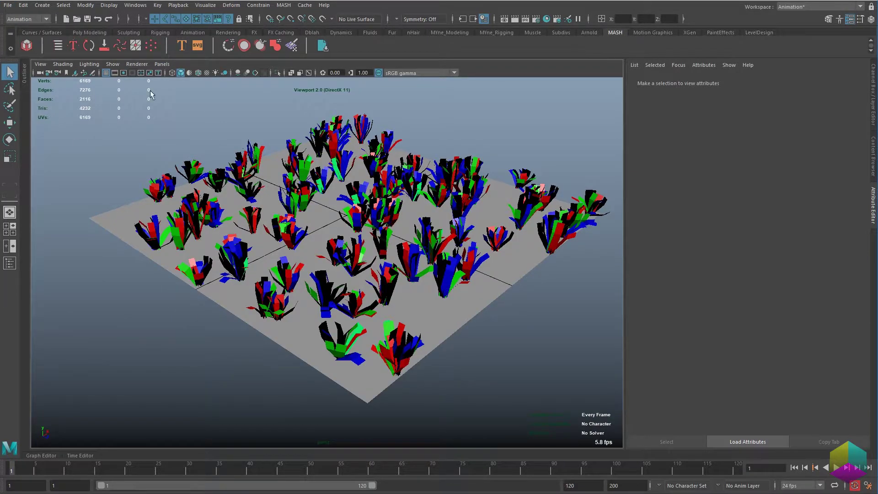
pyautogui.click(89, 64)
pyautogui.click(102, 129)
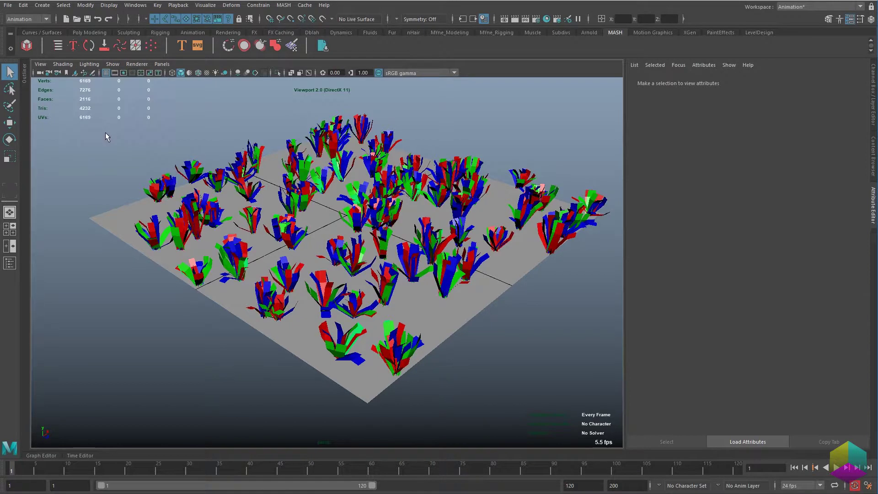
# - Show the Outliner beside the views and enlarge the perspective view
pyautogui.click(15, 247)
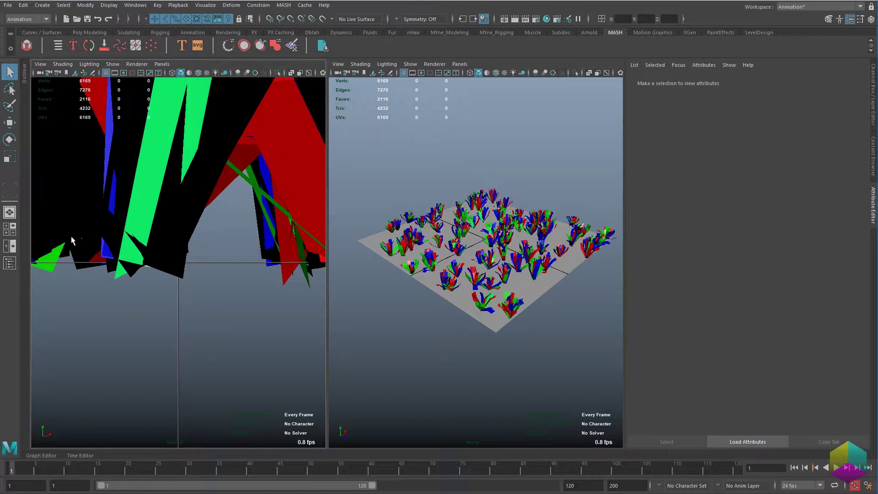
pyautogui.click(10, 263)
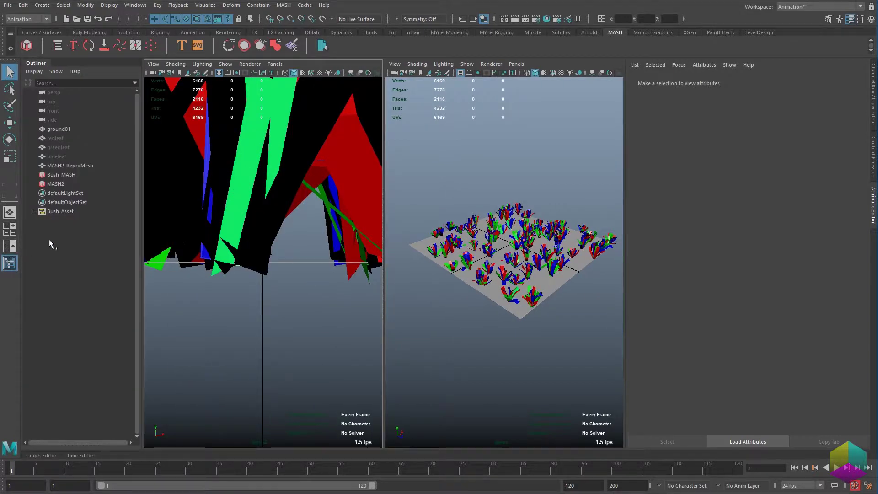
pyautogui.press('space')
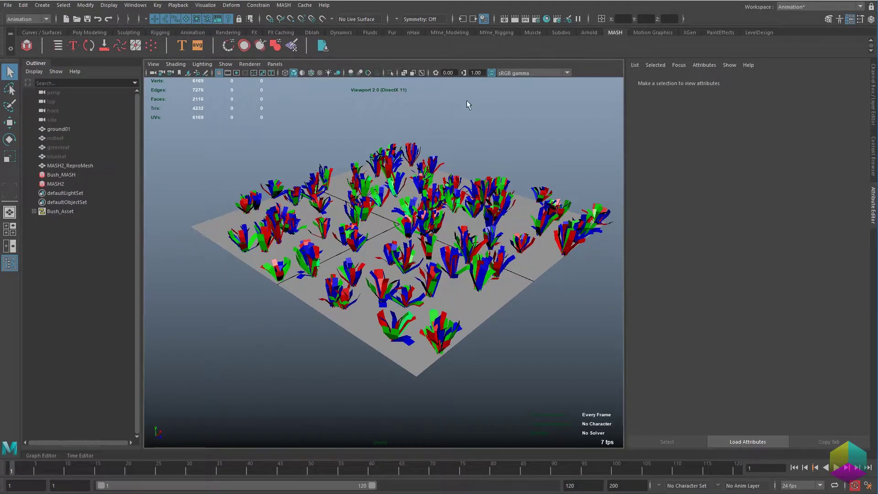
# - In the MASH Editor, inspect the MASH2_Random settings at frame 1
pyautogui.click(57, 46)
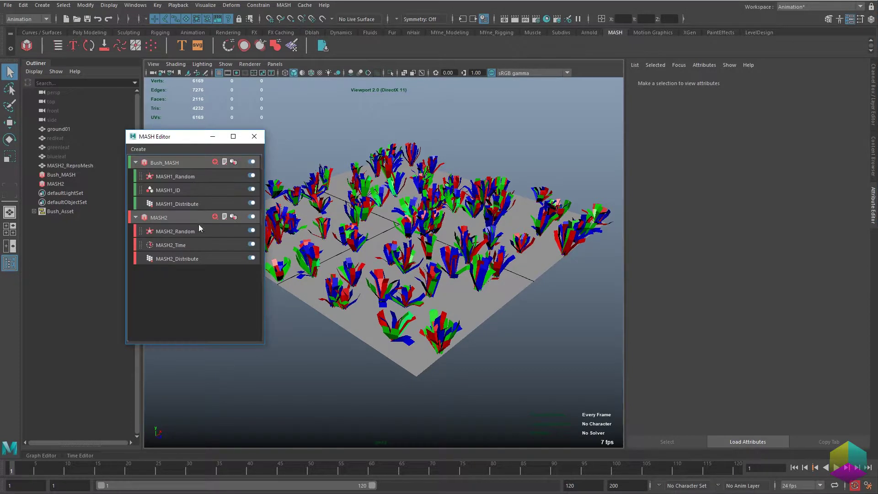
pyautogui.keyDown('alt'); pyautogui.moveTo(506, 218); pyautogui.dragTo(479, 235); pyautogui.keyUp('alt')
pyautogui.click(198, 232)
pyautogui.click(16, 471)
pyautogui.moveTo(36, 476); pyautogui.dragTo(11, 473)
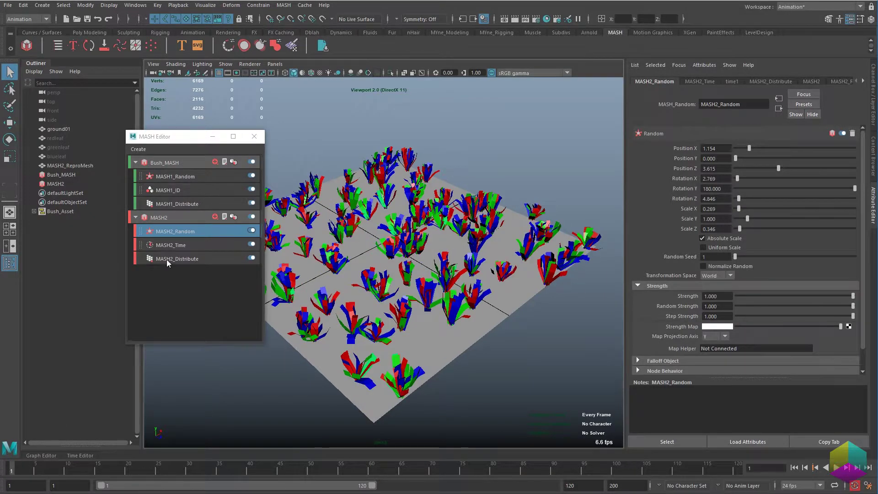
# - Check MASH2_Time, then toggle the MASH2 network off and back on
pyautogui.click(182, 246)
pyautogui.click(190, 235)
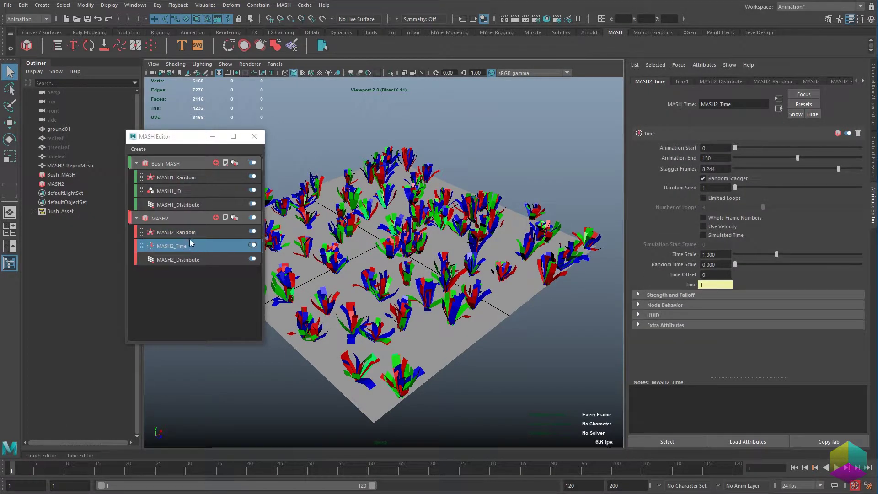
pyautogui.click(252, 217)
pyautogui.click(251, 216)
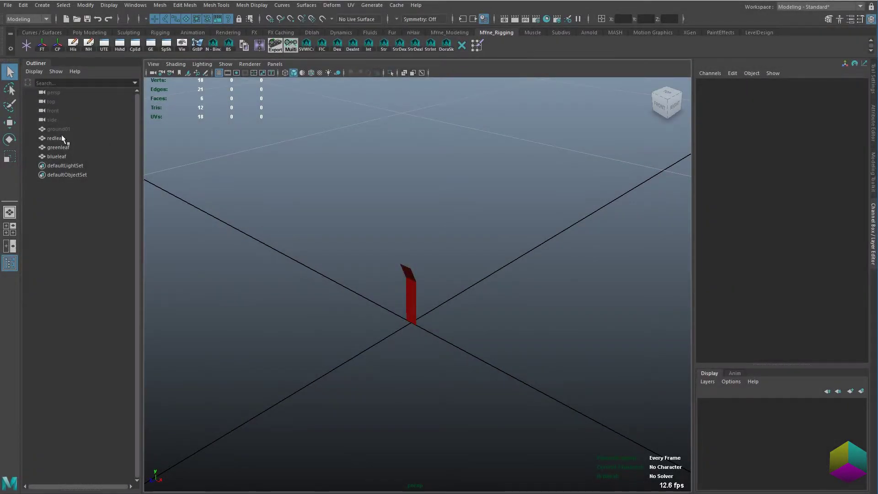
# - Move redleaf to the right and greenleaf and blueleaf to the left
pyautogui.click(66, 139)
pyautogui.press('w')
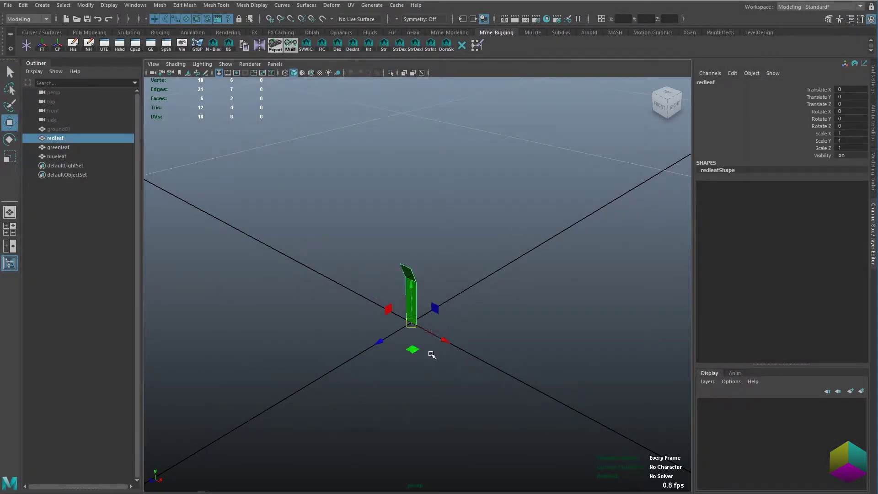
pyautogui.moveTo(420, 353); pyautogui.dragTo(461, 348)
pyautogui.hotkey('ctrl', 'shift', 'i')
pyautogui.moveTo(554, 319); pyautogui.dragTo(529, 287, button='middle')
pyautogui.click(79, 156)
pyautogui.click(521, 245)
# - Set Translate X, Y and Z to 0 for all three leaves, then reselect them
pyautogui.moveTo(540, 220); pyautogui.dragTo(386, 295)
pyautogui.moveTo(850, 90); pyautogui.dragTo(852, 105)
pyautogui.write('0')
pyautogui.press('Return')
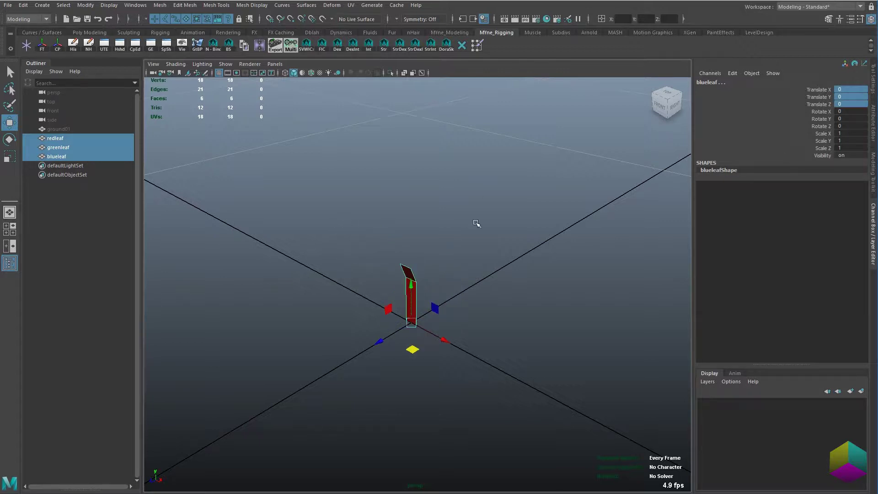
pyautogui.click(417, 242)
pyautogui.press('q')
pyautogui.moveTo(58, 137); pyautogui.dragTo(58, 155)
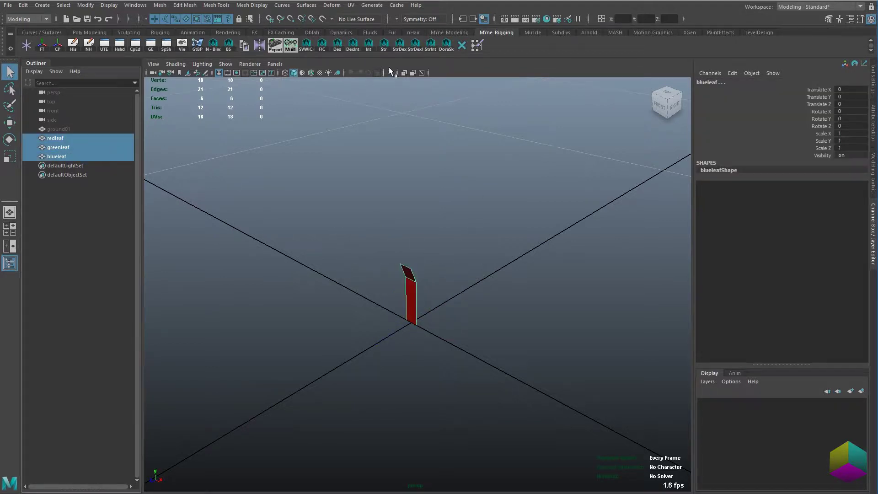
# - Switch to the Animation menu set and bring up the MASH menu
pyautogui.click(27, 19)
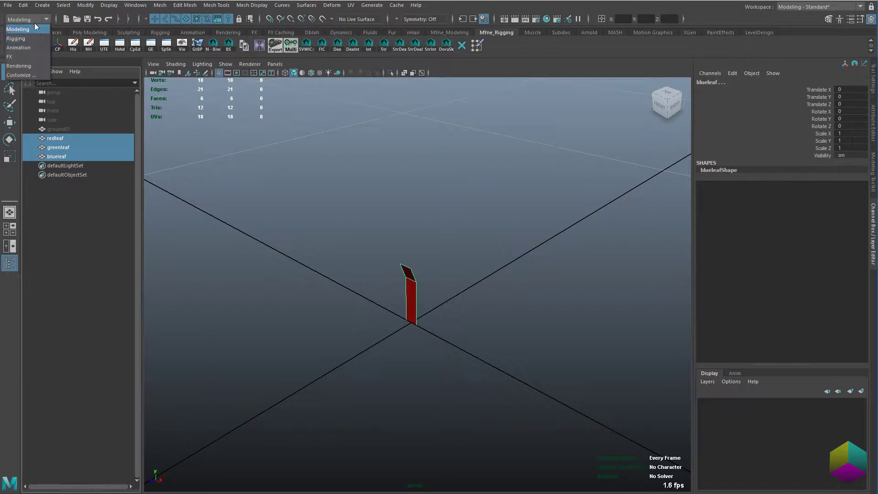
pyautogui.click(25, 47)
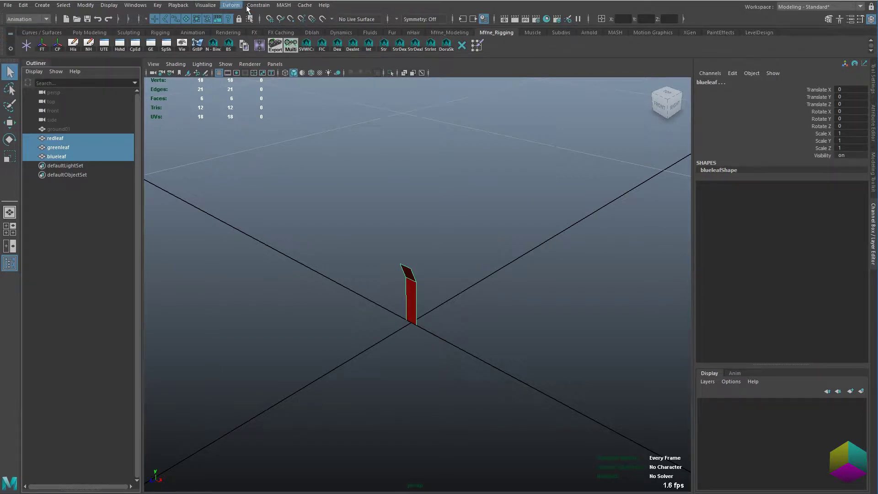
pyautogui.click(283, 5)
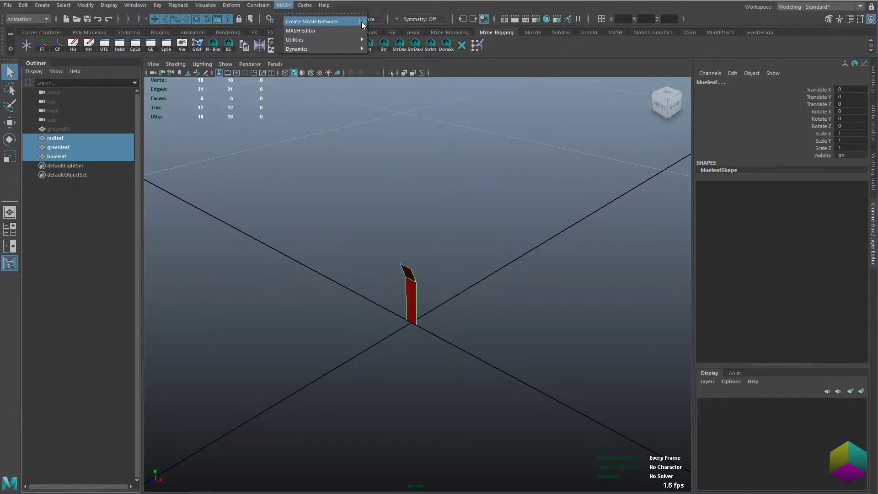
# - Create a MASH network from the leaves, giving three copies in a row, and show the MASH shelf
pyautogui.click(361, 22)
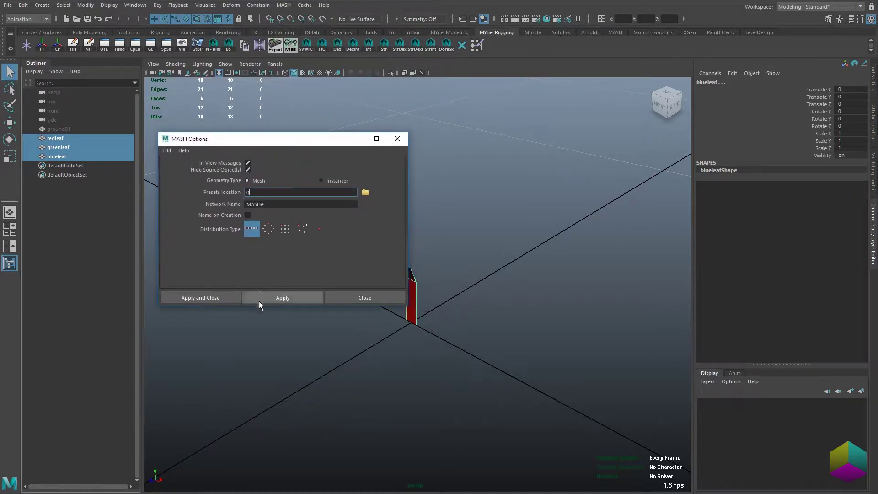
pyautogui.click(220, 298)
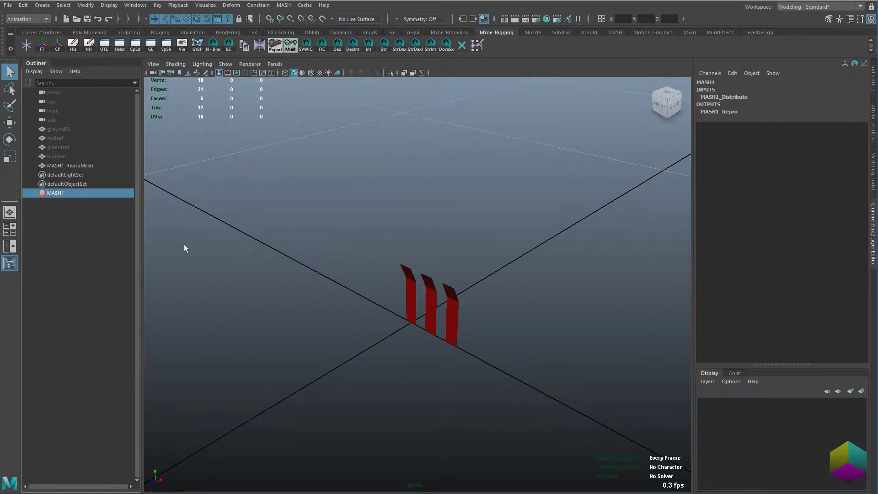
pyautogui.click(618, 31)
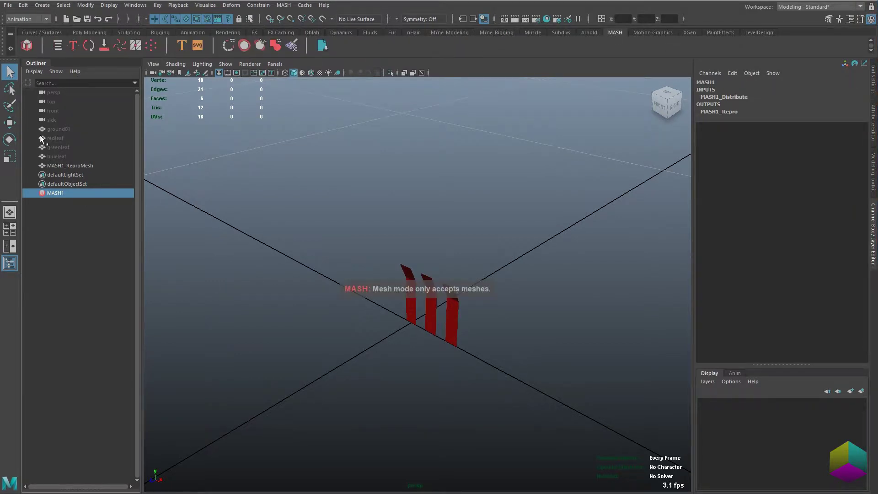
pyautogui.moveTo(212, 213); pyautogui.dragTo(190, 144)
# - Add ID and Random nodes to MASH1 so the copies become red, green and blue leaves
pyautogui.click(187, 190)
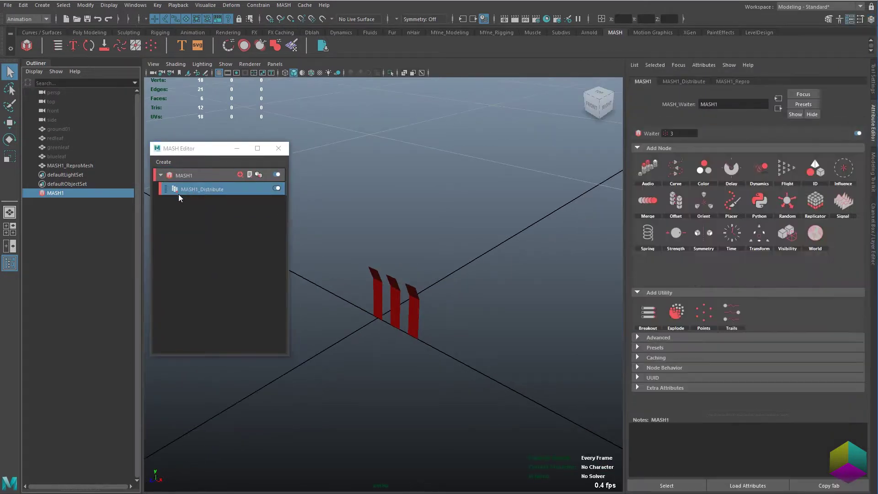
pyautogui.click(820, 172)
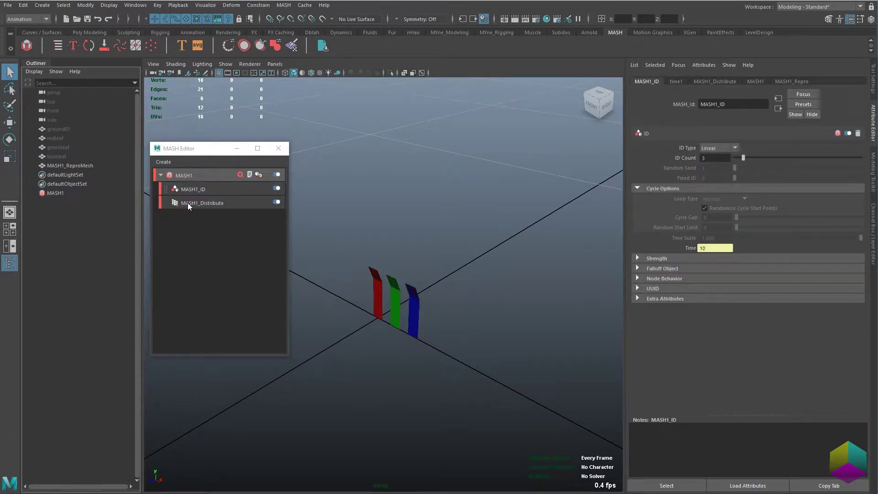
pyautogui.click(240, 175)
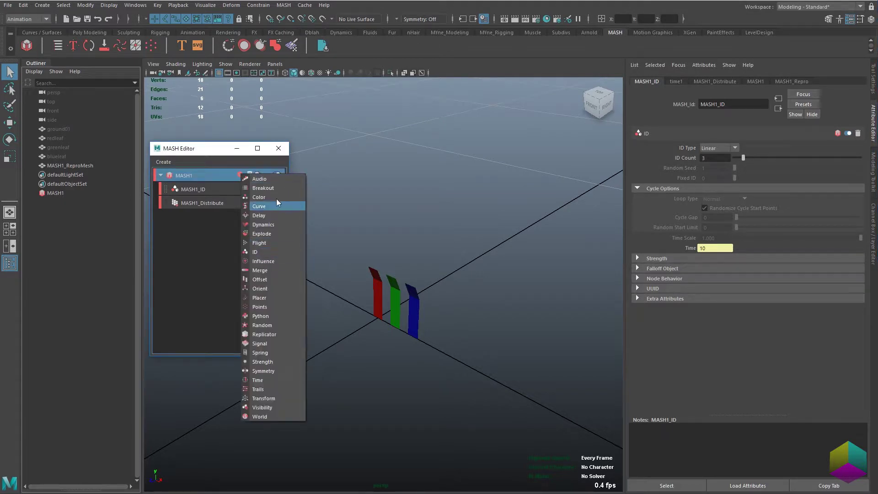
pyautogui.click(269, 325)
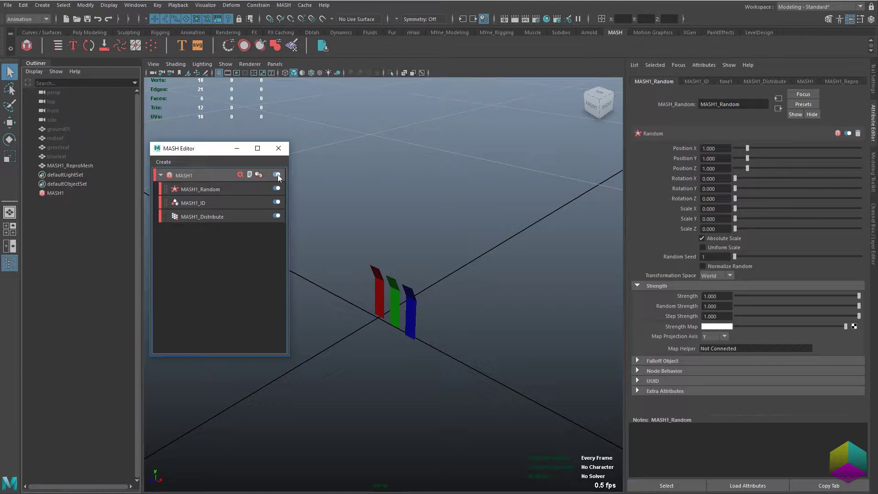
# - Set MASH1_Random Position Y to 0 and Rotation Y to 5000
pyautogui.click(235, 190)
pyautogui.click(723, 147)
pyautogui.press('Tab')
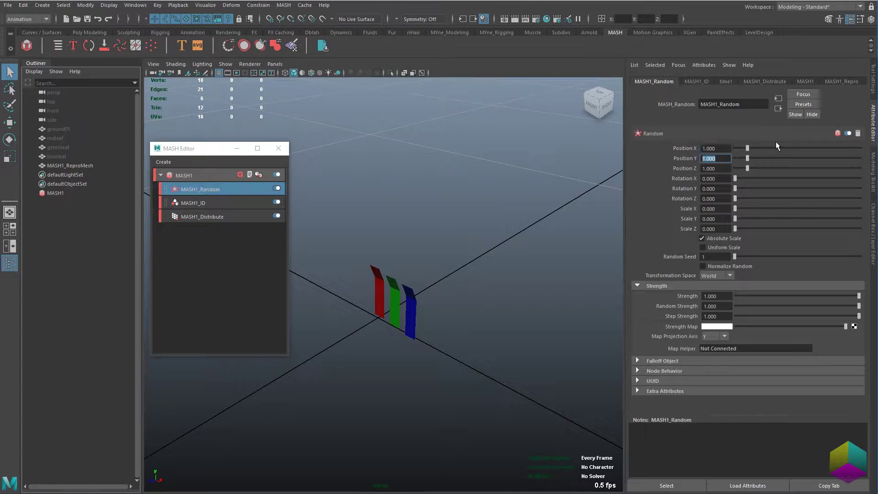
pyautogui.write('0')
pyautogui.press('Tab')
pyautogui.press('Tab')
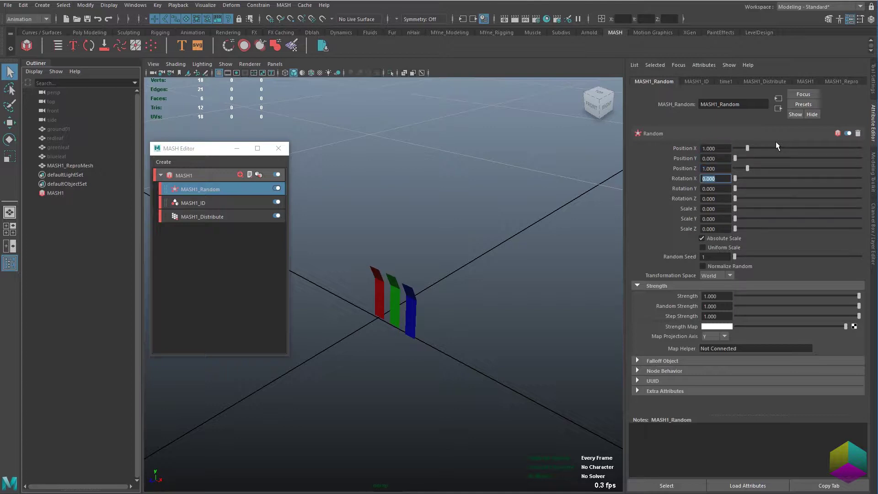
pyautogui.press('Tab')
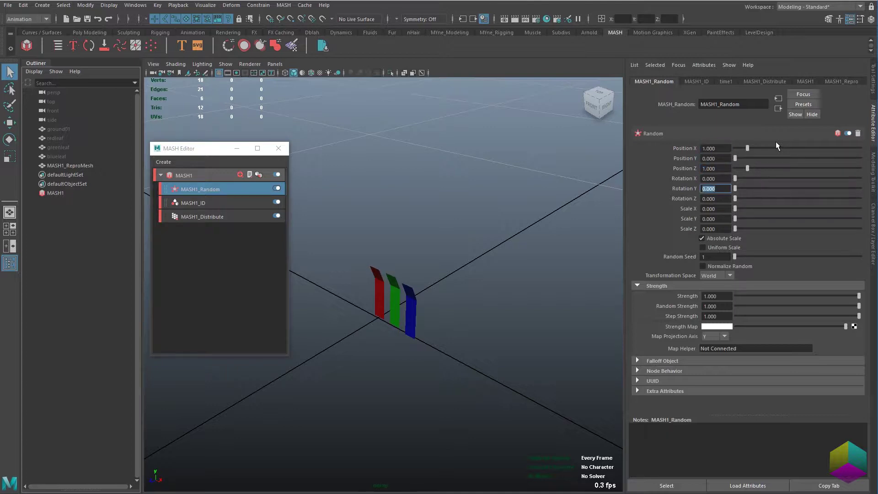
pyautogui.write('5000')
pyautogui.press('Return')
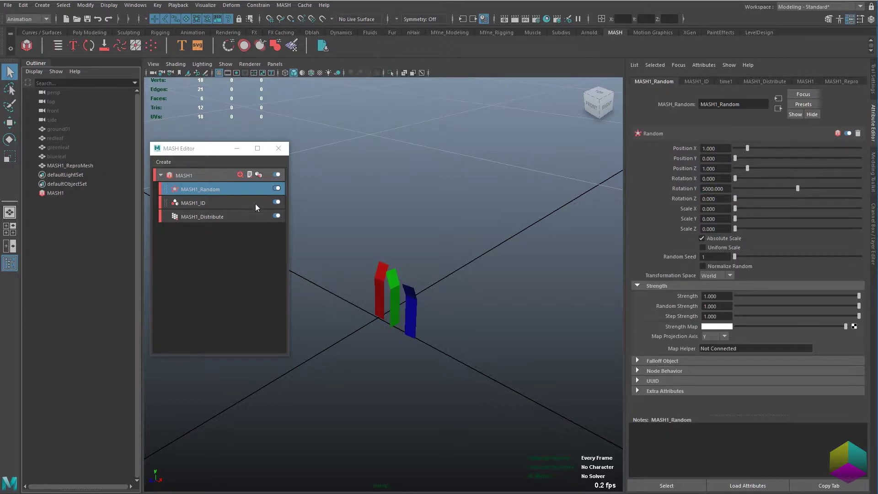
# - Set Distribute Distance X to 0, then random Rotation X 57.574 and Rotation Y 4852.941
pyautogui.click(256, 218)
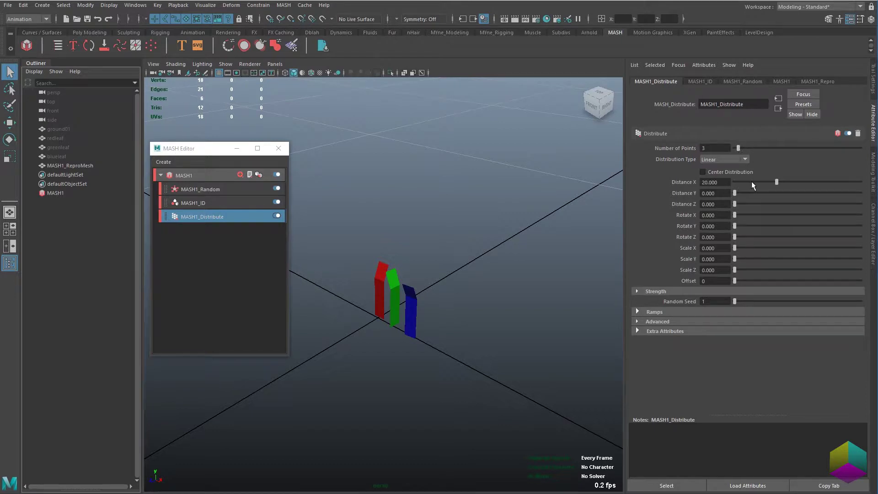
pyautogui.moveTo(777, 182); pyautogui.dragTo(733, 182)
pyautogui.click(208, 192)
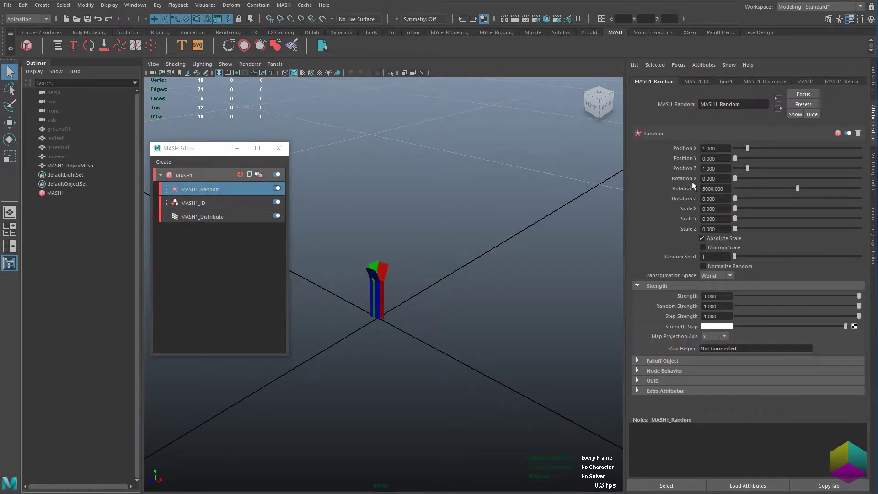
pyautogui.moveTo(737, 178); pyautogui.dragTo(775, 180)
pyautogui.click(794, 188)
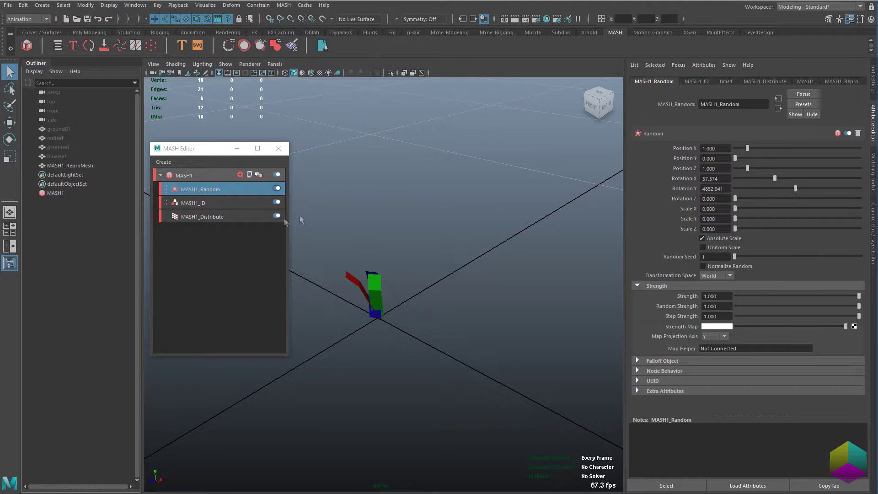
# - Raise Distribute's Number of Points and tune random Rotation X to about 57, plus scale and position ranges
pyautogui.click(214, 217)
pyautogui.moveTo(737, 149); pyautogui.dragTo(752, 148)
pyautogui.click(228, 189)
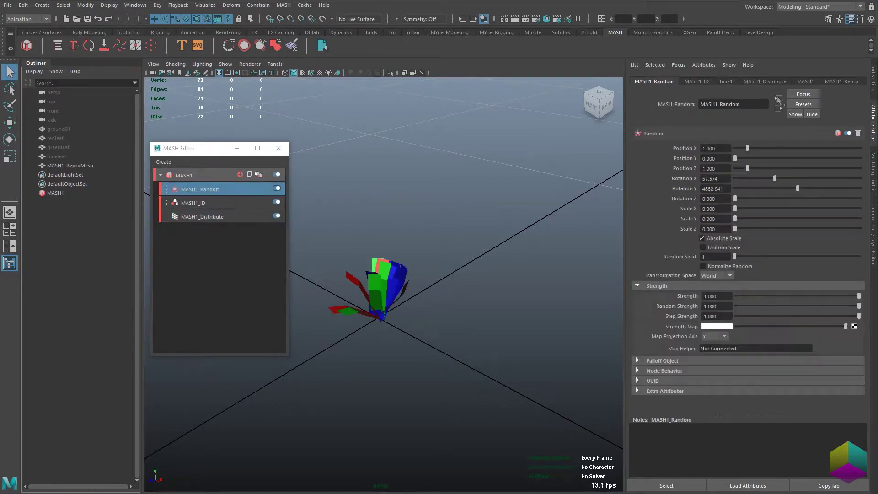
pyautogui.click(718, 178)
pyautogui.hotkey('ctrl', 'a')
pyautogui.write('90')
pyautogui.press('Return')
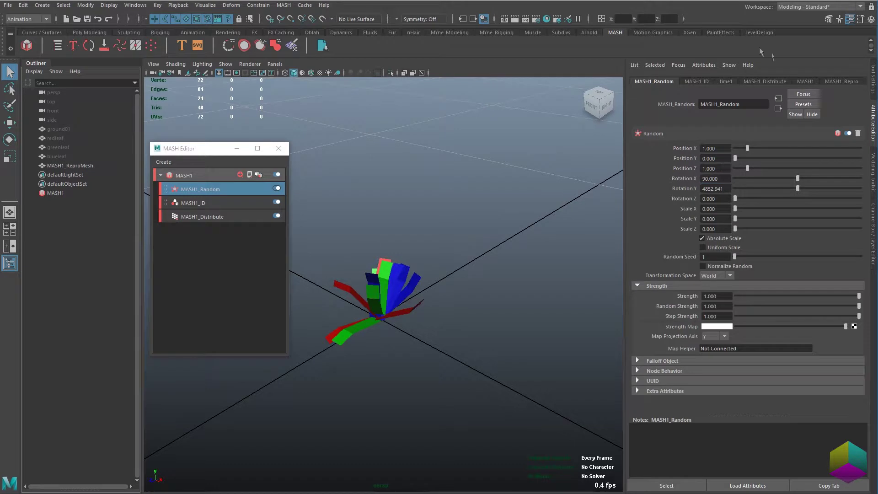
pyautogui.moveTo(797, 183); pyautogui.dragTo(740, 229)
pyautogui.moveTo(747, 169); pyautogui.dragTo(742, 149)
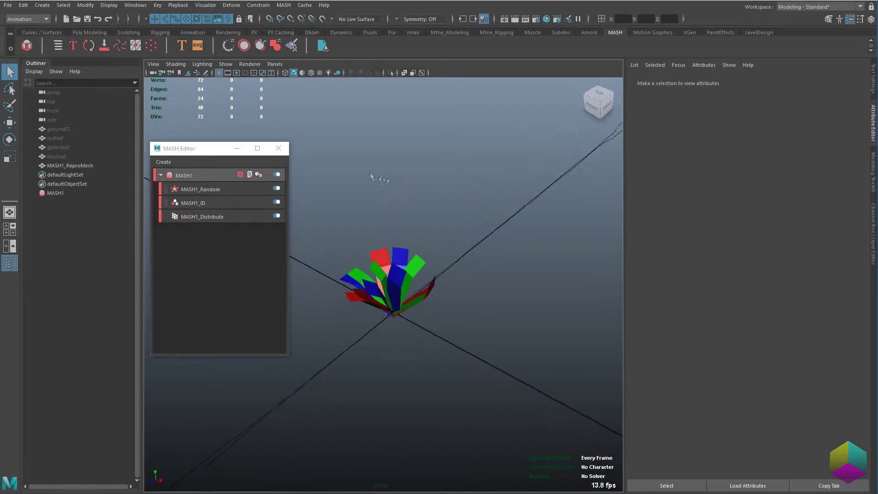
# - Select MASH1_ReproMesh and open the Create Asset options with the name Bush_Asset
pyautogui.click(279, 148)
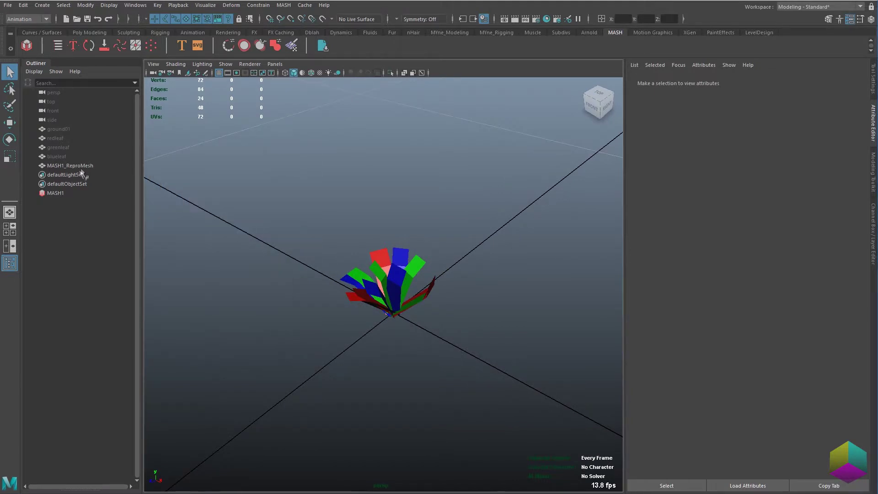
pyautogui.click(75, 166)
pyautogui.click(42, 5)
pyautogui.moveTo(133, 200)
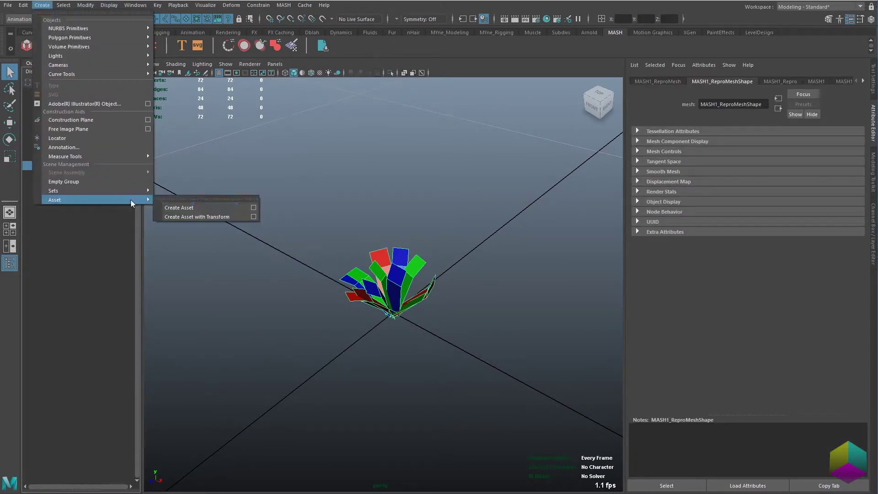
pyautogui.click(253, 209)
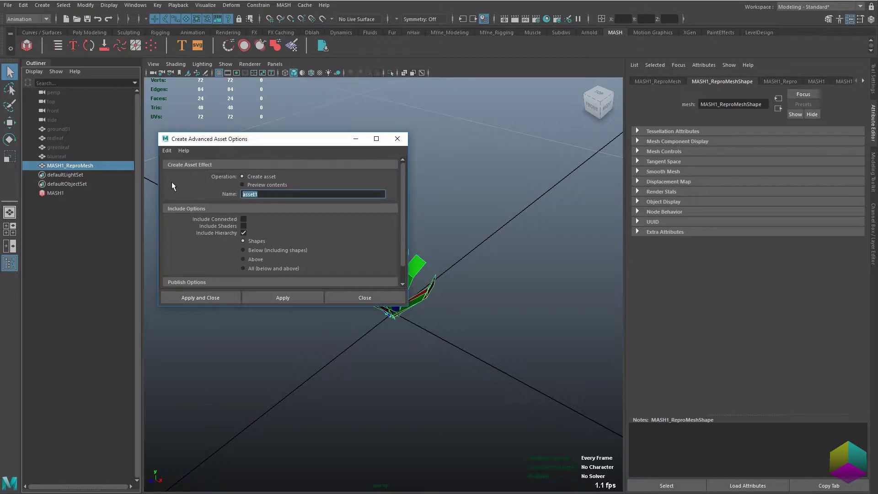
pyautogui.write('Bush_Asset')
# - Create the Bush_Asset container and turn off DAG Objects Only in the Outliner
pyautogui.click(218, 298)
pyautogui.click(33, 71)
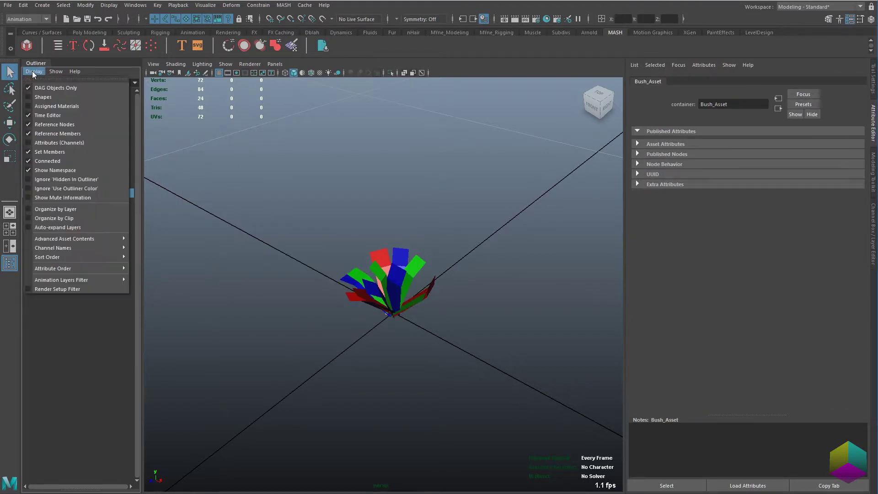
pyautogui.click(50, 87)
pyautogui.click(202, 185)
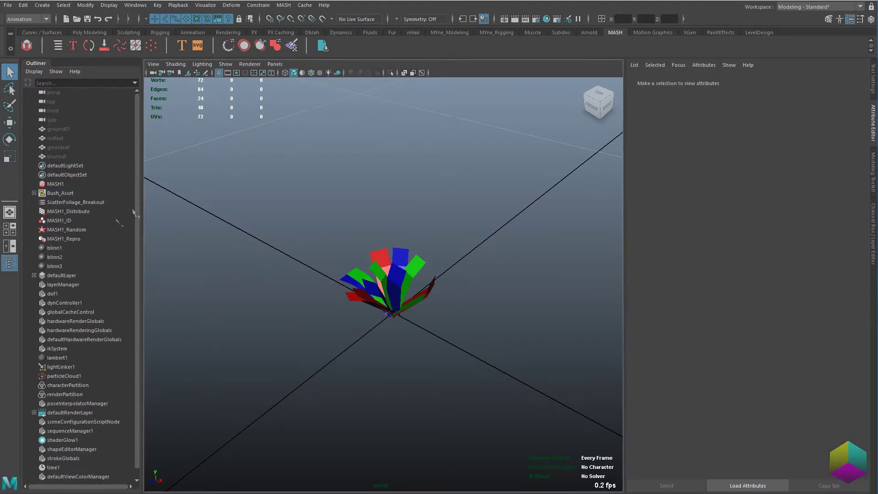
# - Move MASH1_Distribute, MASH1_ID and MASH1_Random into Bush_Asset, then restore DAG Objects Only
pyautogui.click(68, 211)
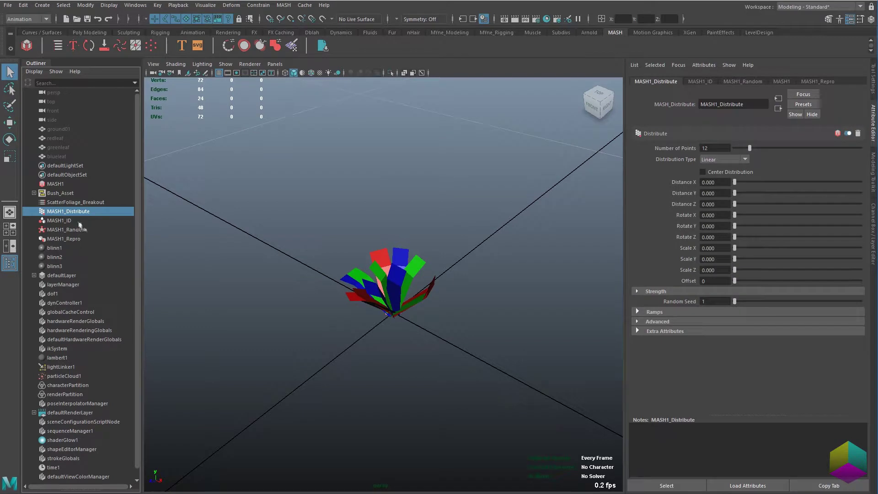
pyautogui.keyDown('ctrl'); pyautogui.click(65, 221); pyautogui.keyUp('ctrl')
pyautogui.keyDown('ctrl'); pyautogui.click(66, 229); pyautogui.keyUp('ctrl')
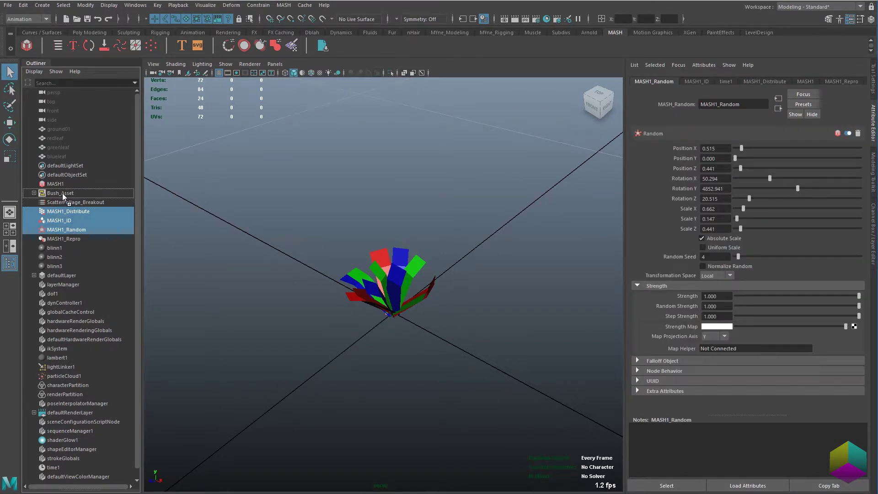
pyautogui.moveTo(63, 193); pyautogui.dragTo(62, 193)
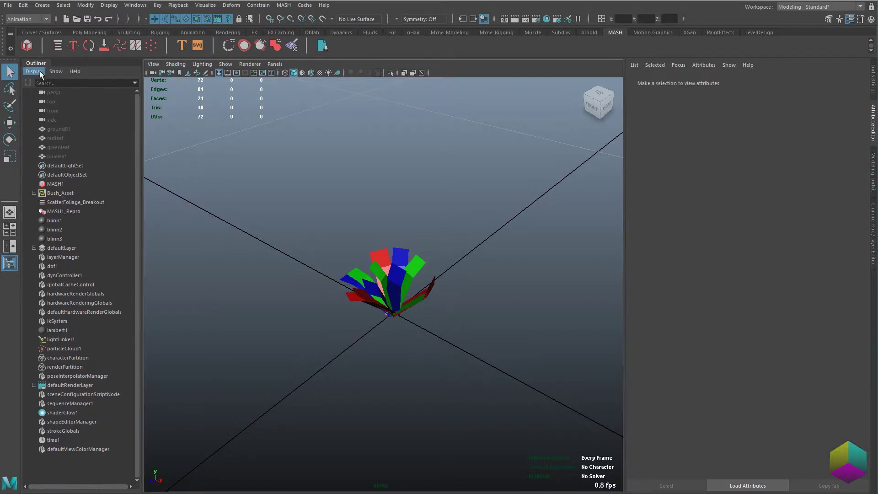
pyautogui.click(34, 72)
pyautogui.click(45, 88)
pyautogui.click(33, 193)
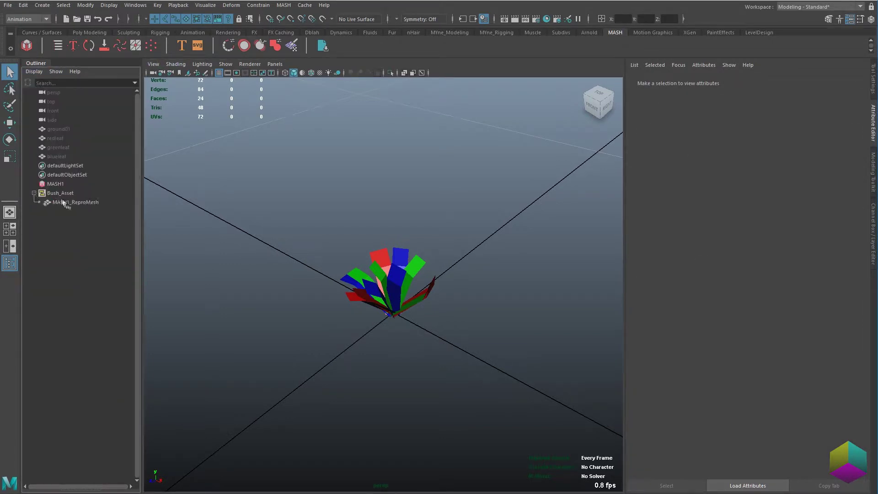
# - Publish MASH1's Random Seed and Number of Points to Bush_Asset
pyautogui.click(63, 185)
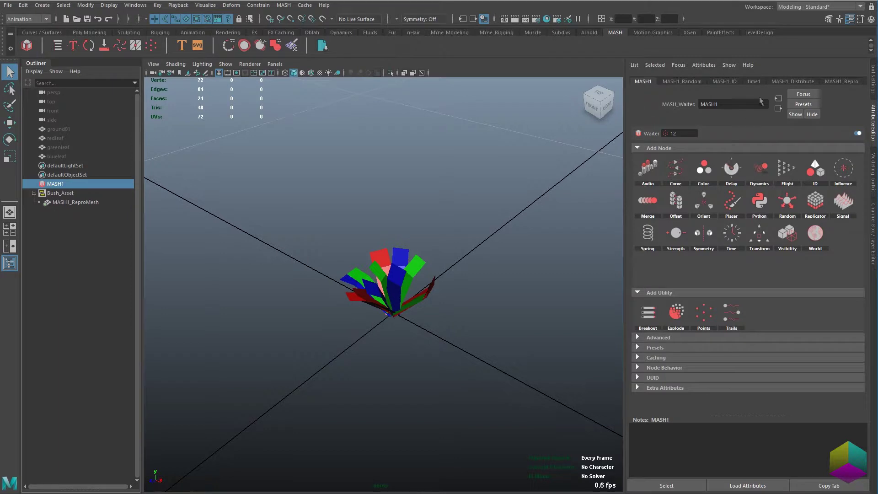
pyautogui.click(682, 81)
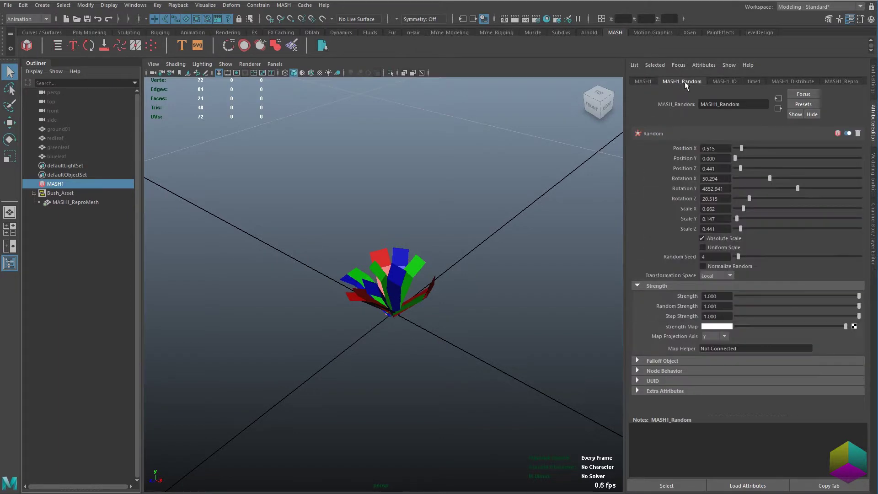
pyautogui.rightClick(682, 257)
pyautogui.click(734, 310)
pyautogui.click(798, 82)
pyautogui.rightClick(684, 148)
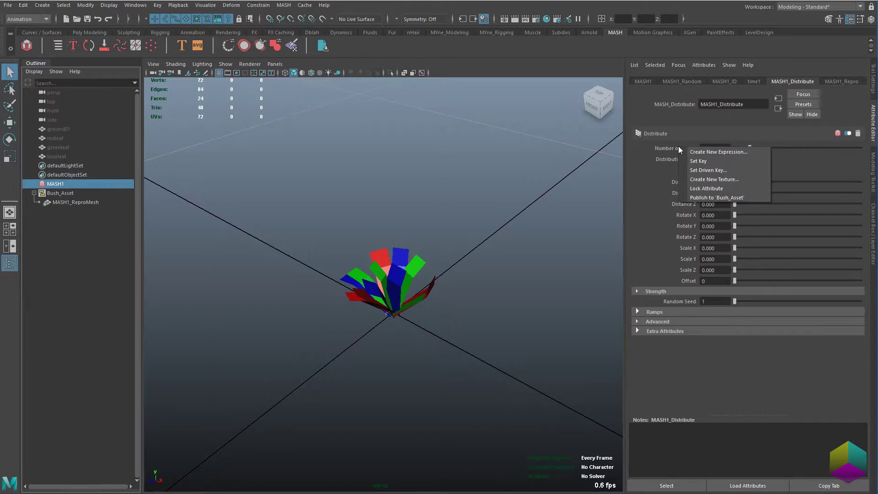
pyautogui.click(724, 203)
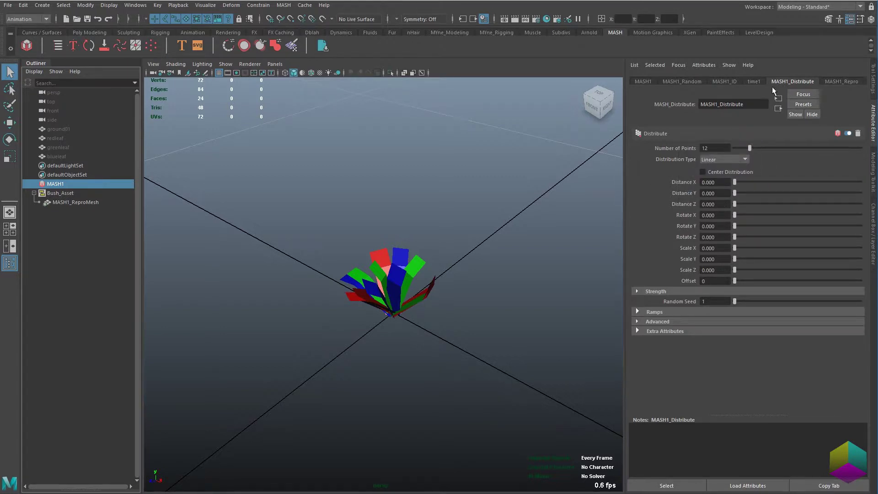
# - Set the ID node's ID Type to Random and publish ID Count to Bush_Asset
pyautogui.click(725, 82)
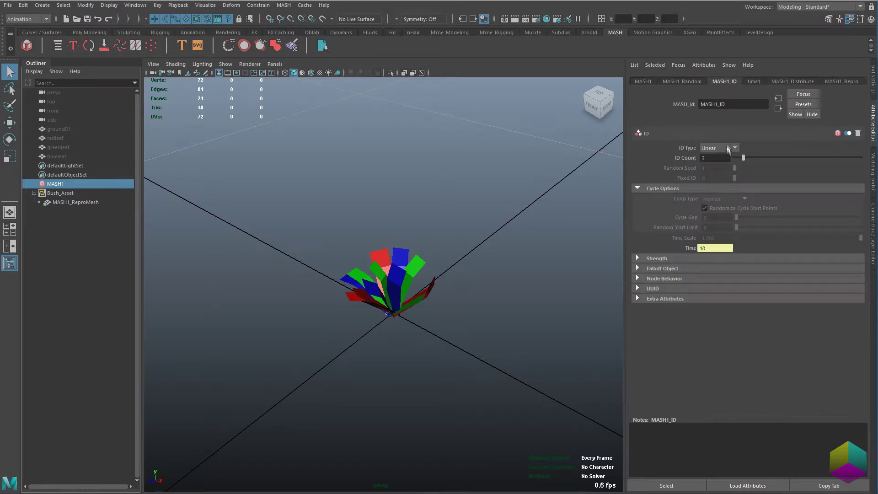
pyautogui.rightClick(688, 158)
pyautogui.click(719, 148)
pyautogui.click(713, 157)
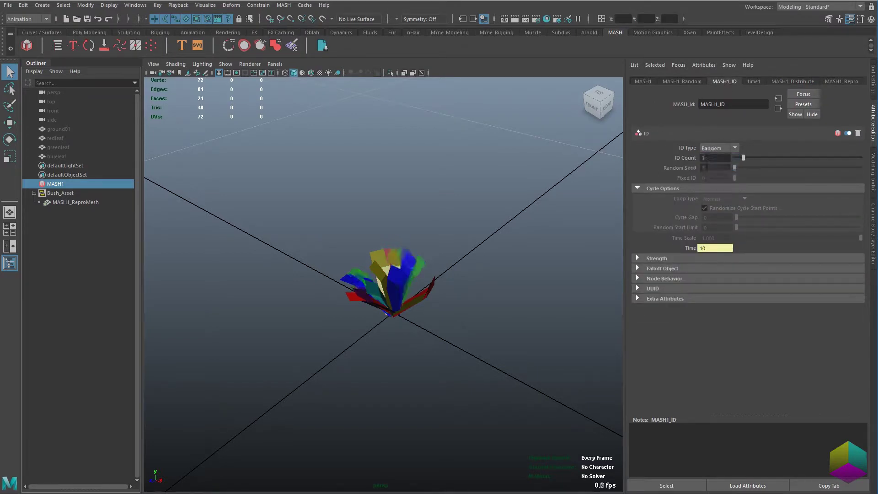
pyautogui.rightClick(691, 160)
pyautogui.click(725, 201)
pyautogui.click(828, 6)
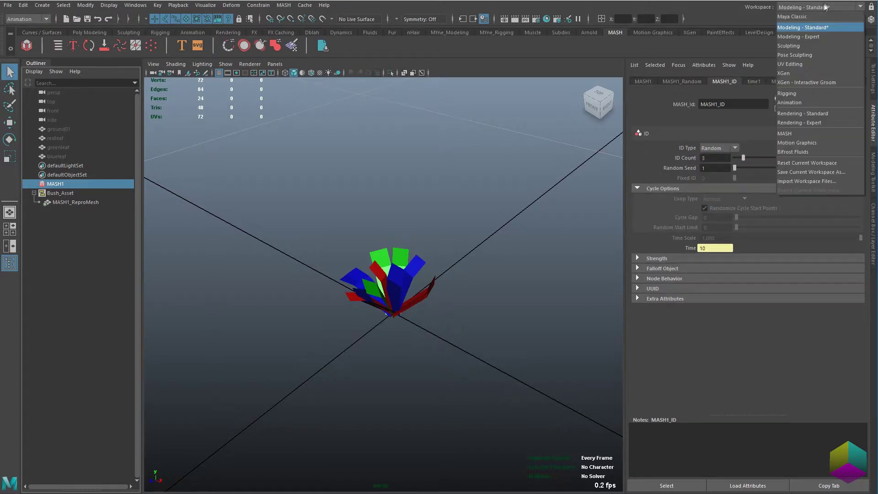
# - Switch to the Animation workspace, select Bush_Asset, show the MYne_Rigging shelf and go to frame 1
pyautogui.click(802, 102)
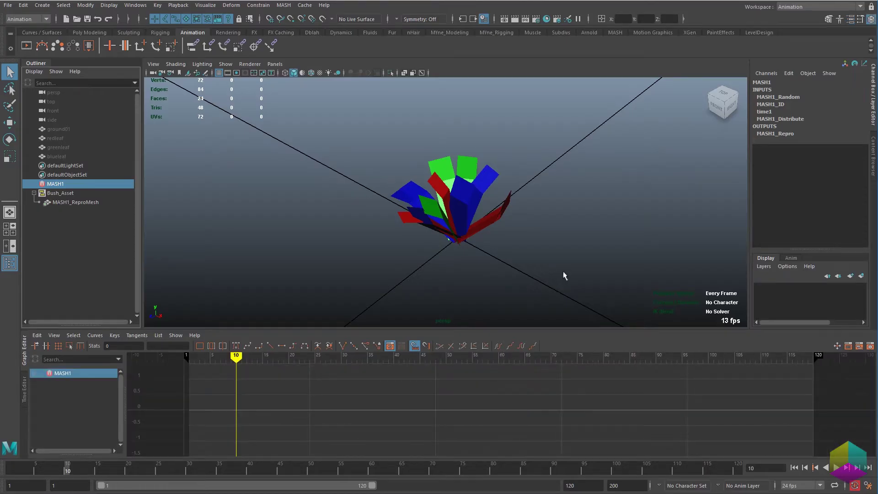
pyautogui.click(74, 202)
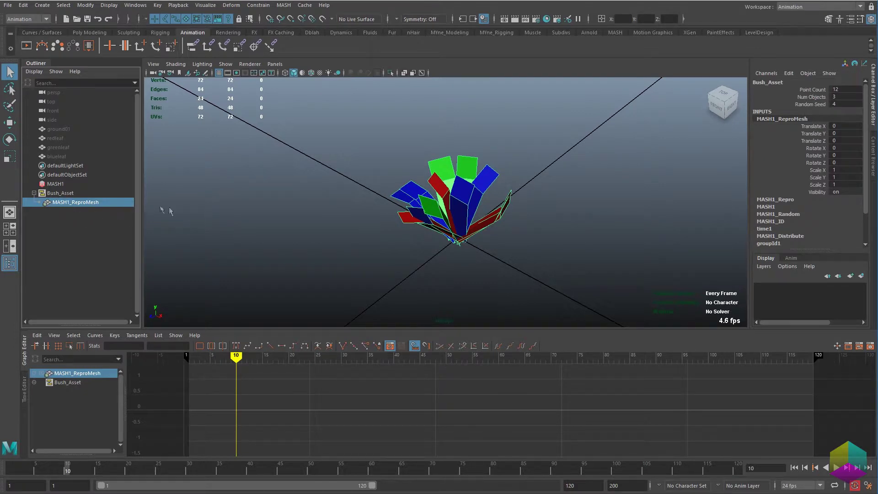
pyautogui.click(34, 193)
pyautogui.click(67, 192)
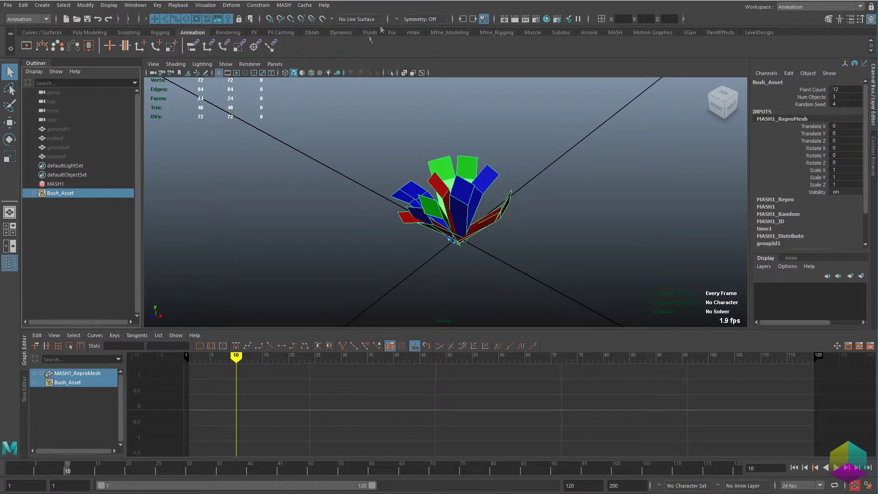
pyautogui.click(498, 33)
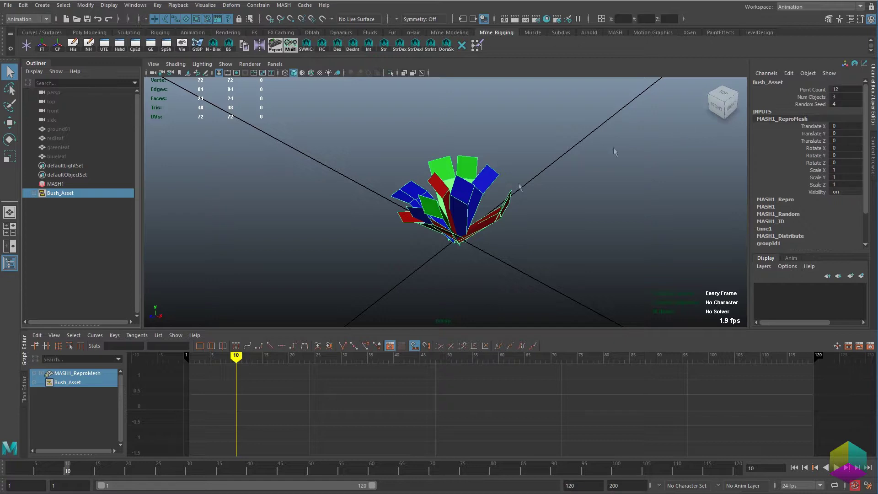
pyautogui.click(794, 468)
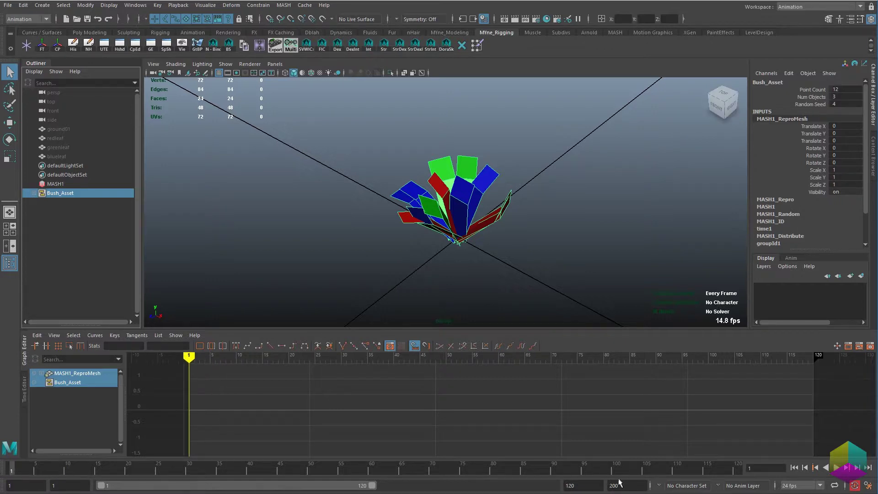
# - At frame 1, key Bush_Asset's Point Count (12) and Random Seed (4)
pyautogui.doubleClick(627, 485)
pyautogui.click(812, 89)
pyautogui.rightClick(812, 91)
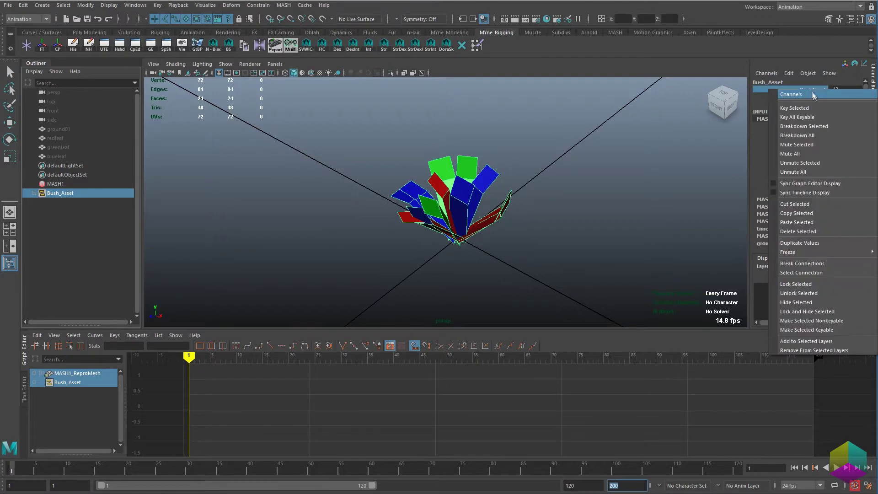
pyautogui.click(810, 107)
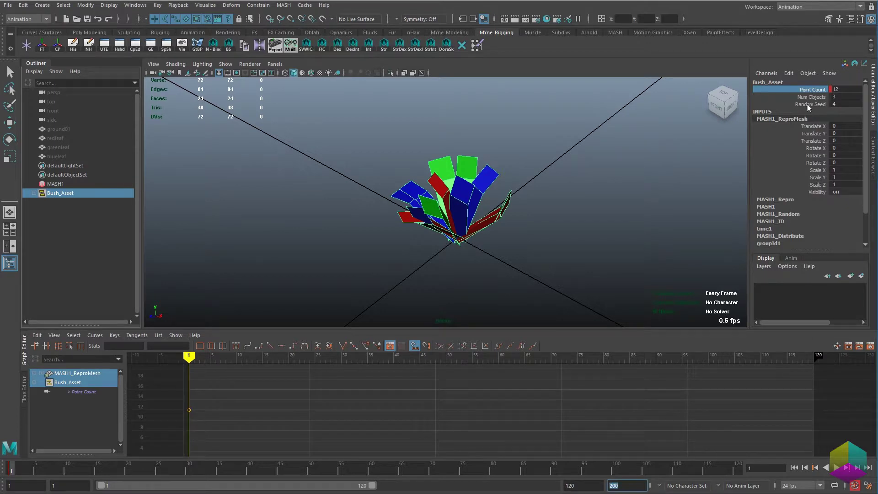
pyautogui.click(809, 105)
pyautogui.rightClick(809, 105)
pyautogui.click(805, 123)
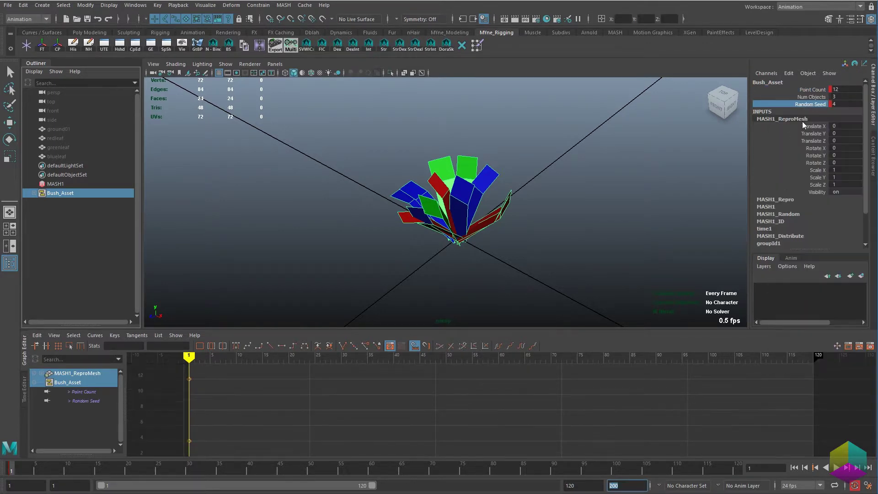
# - At frame 20, set and key Point Count to 15
pyautogui.moveTo(98, 472); pyautogui.dragTo(129, 474)
pyautogui.click(839, 89)
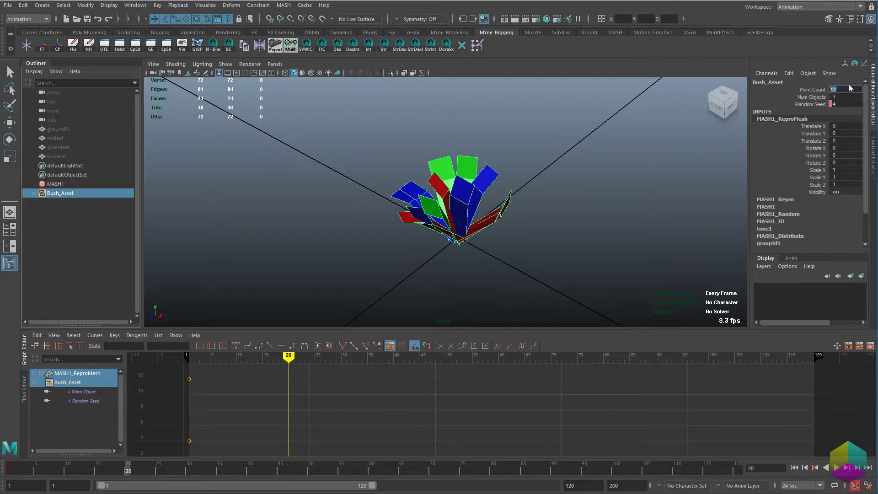
pyautogui.write('15')
pyautogui.press('Return')
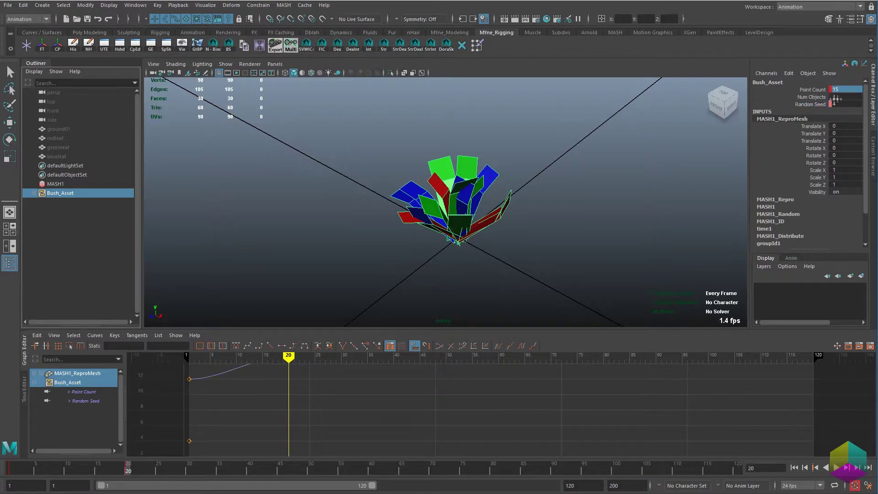
# - Enlarge the Graph Editor, frame the curves and give the Point Count keys linear tangents
pyautogui.press('f')
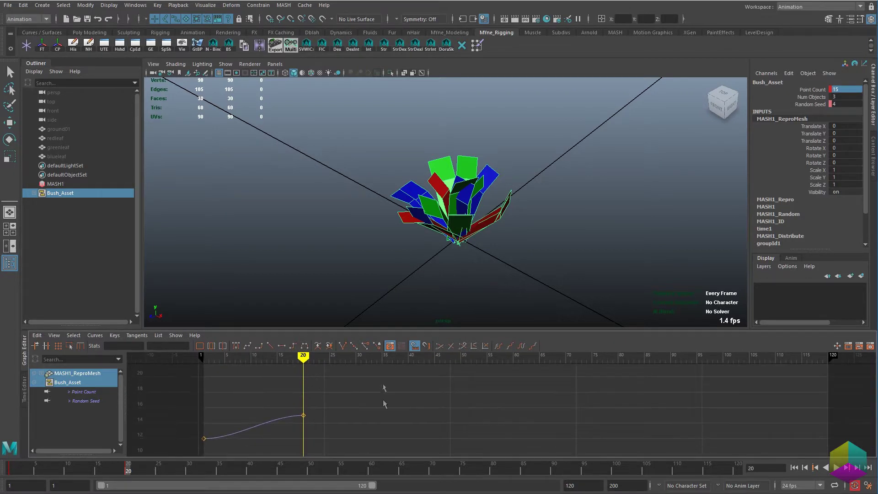
pyautogui.moveTo(368, 329); pyautogui.dragTo(365, 258)
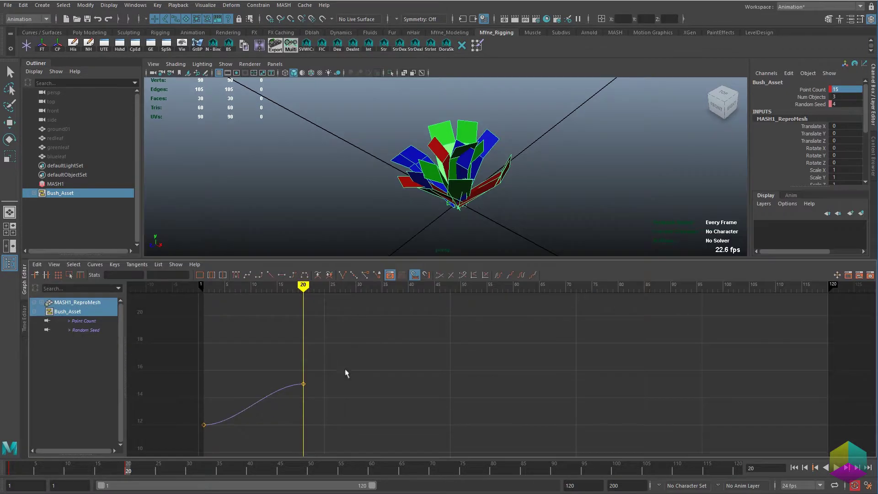
pyautogui.press('a')
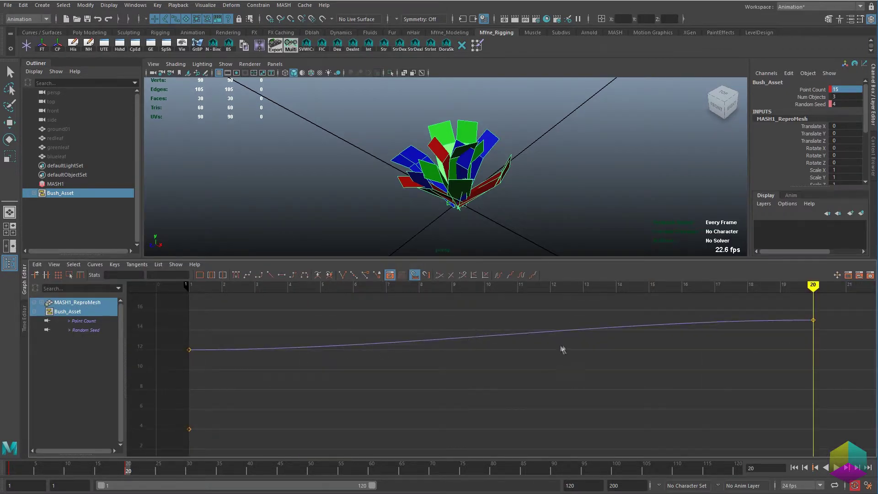
pyautogui.scroll(-4, 563, 349)
pyautogui.moveTo(662, 335); pyautogui.dragTo(295, 382)
pyautogui.click(271, 275)
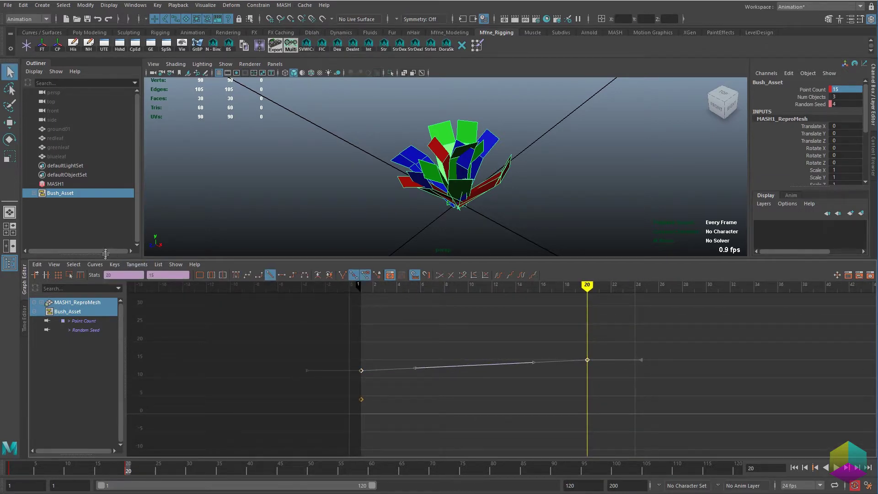
# - Turn on View > Infinity so the curves display beyond their keys
pyautogui.click(95, 264)
pyautogui.moveTo(108, 281)
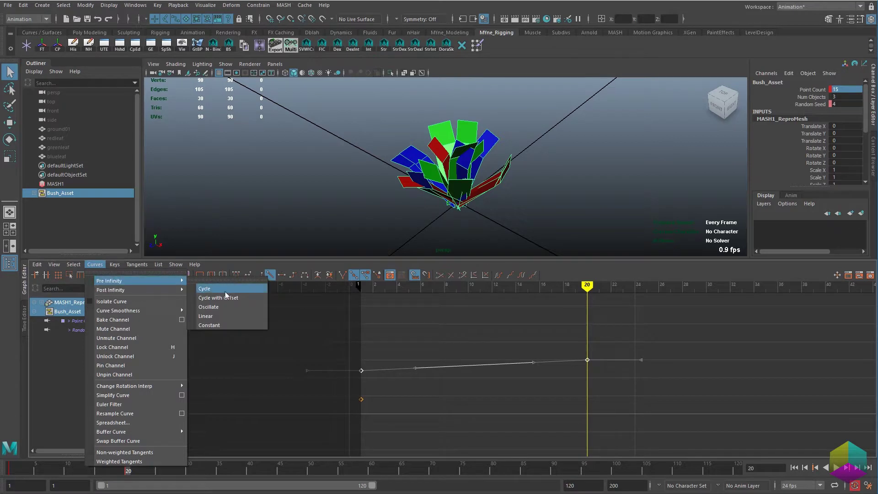
pyautogui.click(43, 263)
pyautogui.moveTo(54, 265)
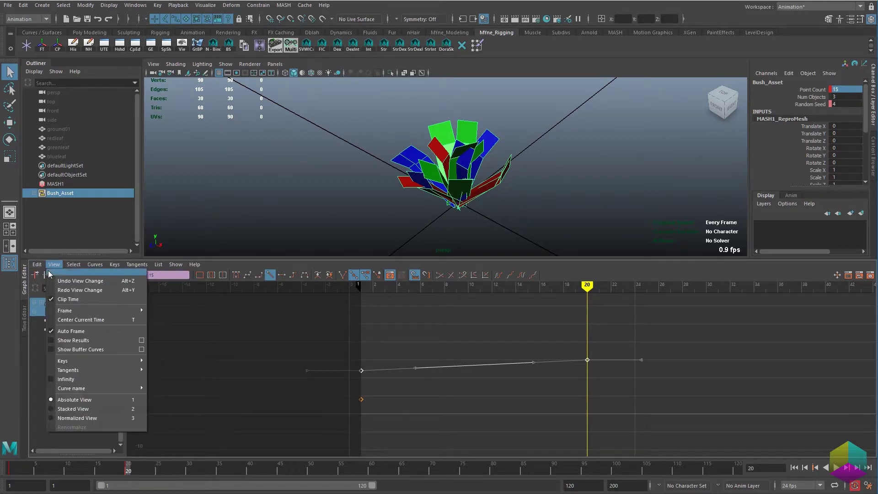
pyautogui.moveTo(104, 369)
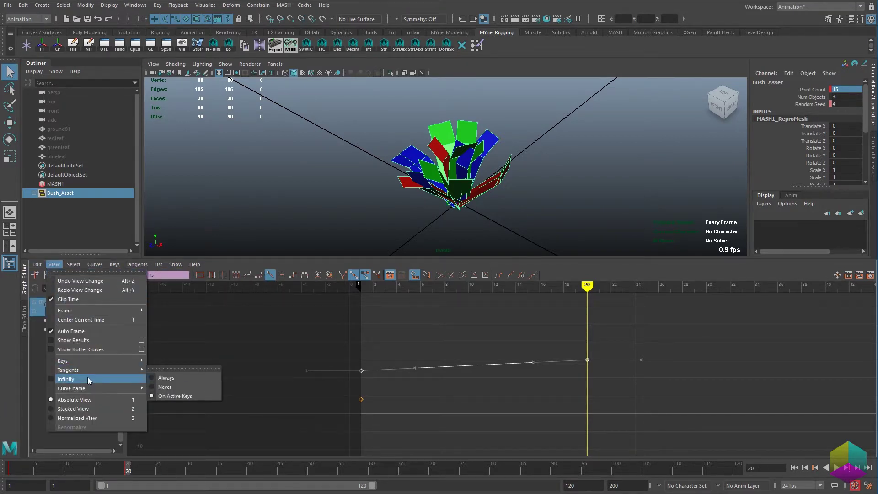
pyautogui.click(219, 346)
pyautogui.click(219, 345)
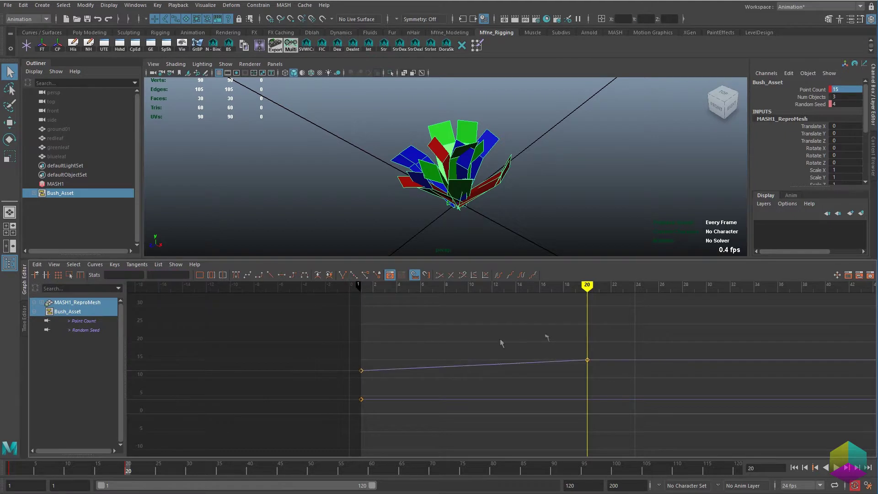
# - Set the Point Count curve's Post Infinity to Cycle with Offset and frame its keys
pyautogui.click(94, 264)
pyautogui.moveTo(114, 289)
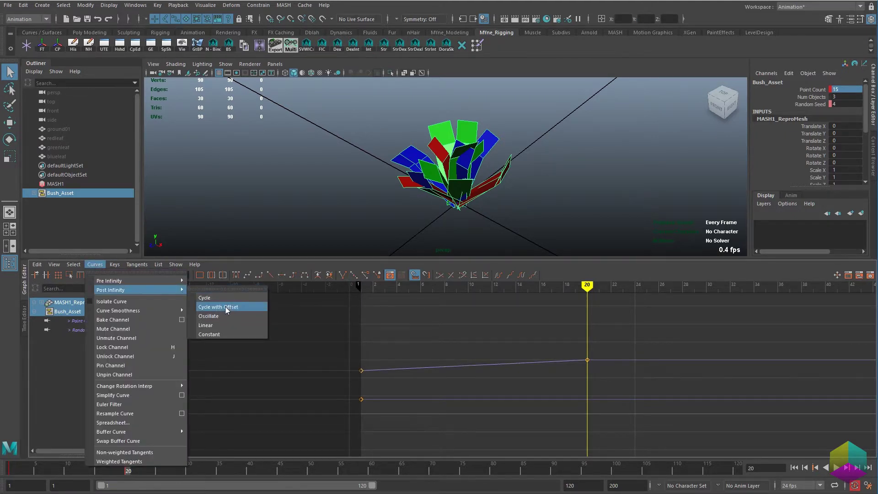
pyautogui.click(227, 306)
pyautogui.moveTo(656, 331); pyautogui.dragTo(359, 384)
pyautogui.press('f')
# - Zoom out to frames -18 to 38, then scrub and play back to watch the bush densify
pyautogui.click(452, 339)
pyautogui.keyDown('alt'); pyautogui.moveTo(690, 372); pyautogui.dragTo(659, 368, button='right'); pyautogui.keyUp('alt')
pyautogui.moveTo(110, 471); pyautogui.dragTo(244, 471)
pyautogui.hotkey('alt', 'v')
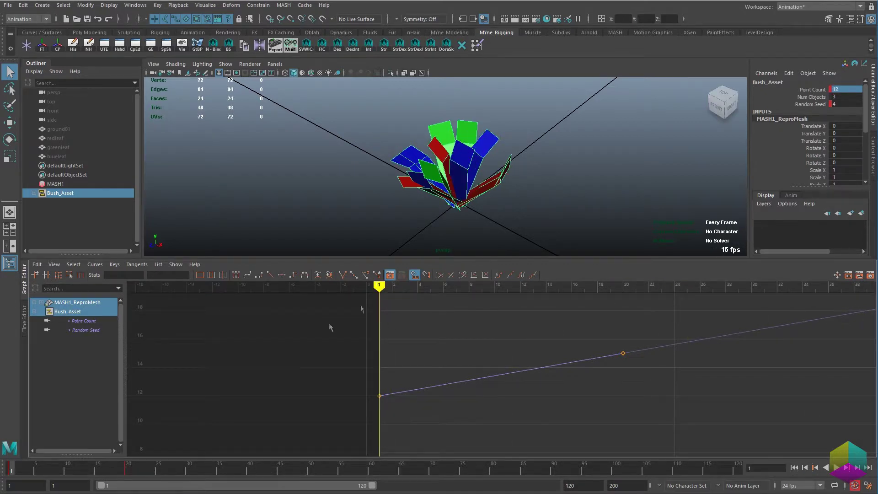
# - Show only Bush_Asset's Random Seed curve and key Random Seed 5 at frame 2
pyautogui.click(435, 240)
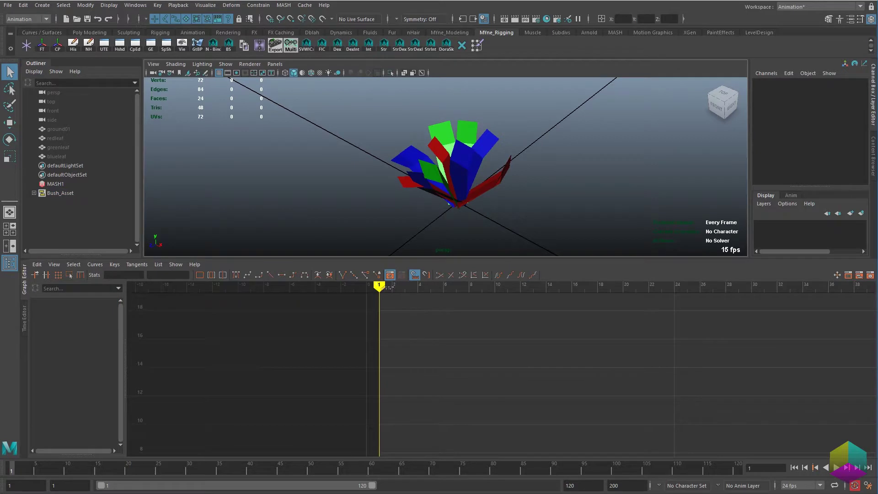
pyautogui.click(62, 192)
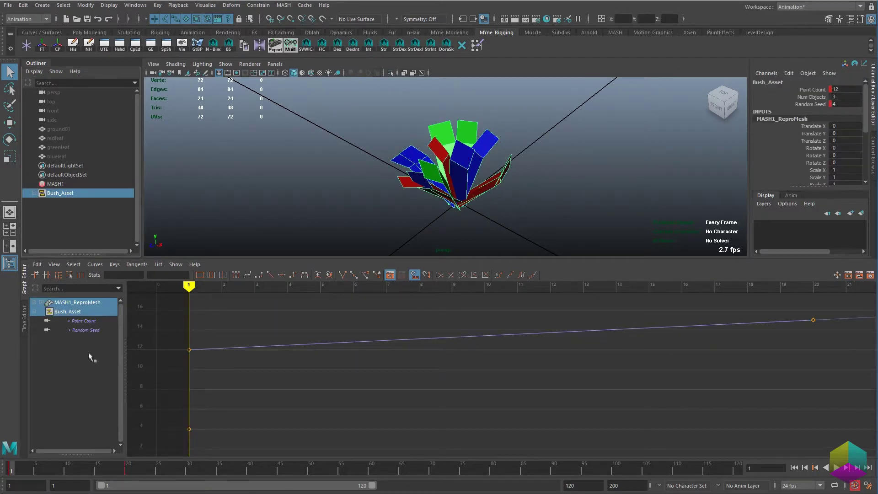
pyautogui.click(86, 330)
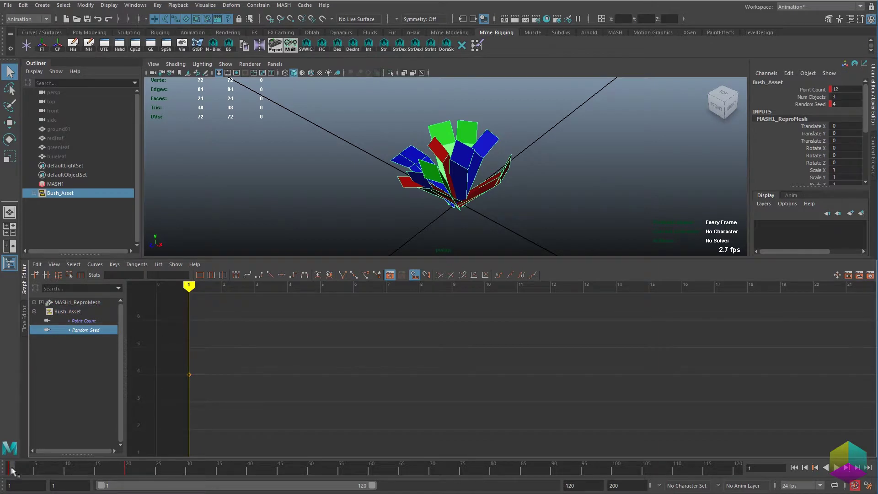
pyautogui.click(16, 470)
pyautogui.click(845, 104)
pyautogui.write('5')
pyautogui.press('Return')
# - Make both Random Seed keys linear, then play and scrub ahead to check the variation
pyautogui.moveTo(261, 338); pyautogui.dragTo(177, 401)
pyautogui.press('a')
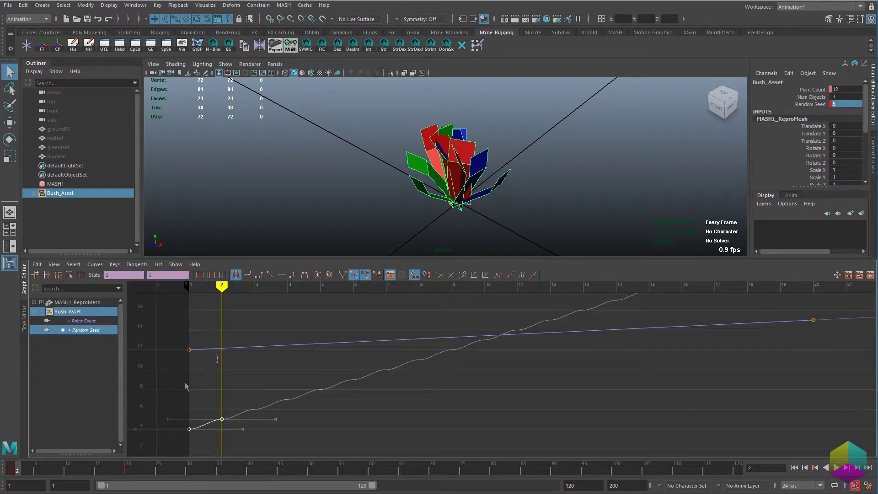
pyautogui.click(270, 275)
pyautogui.click(414, 438)
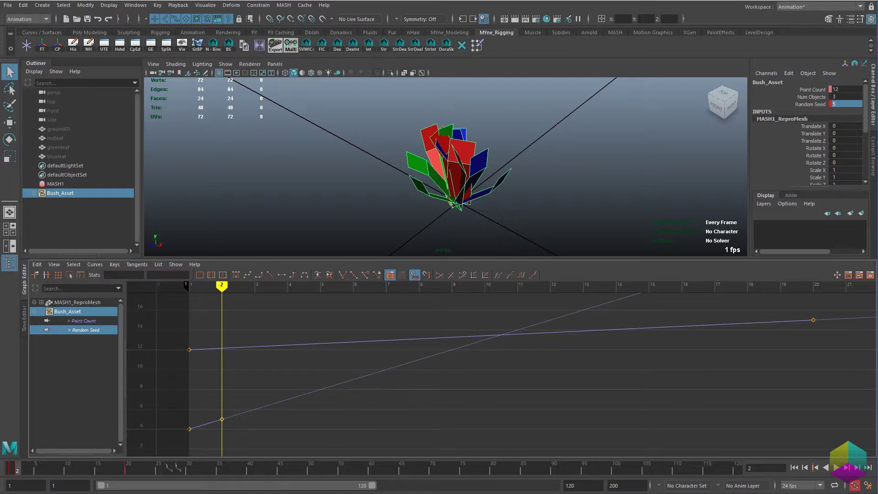
pyautogui.hotkey('alt', 'v')
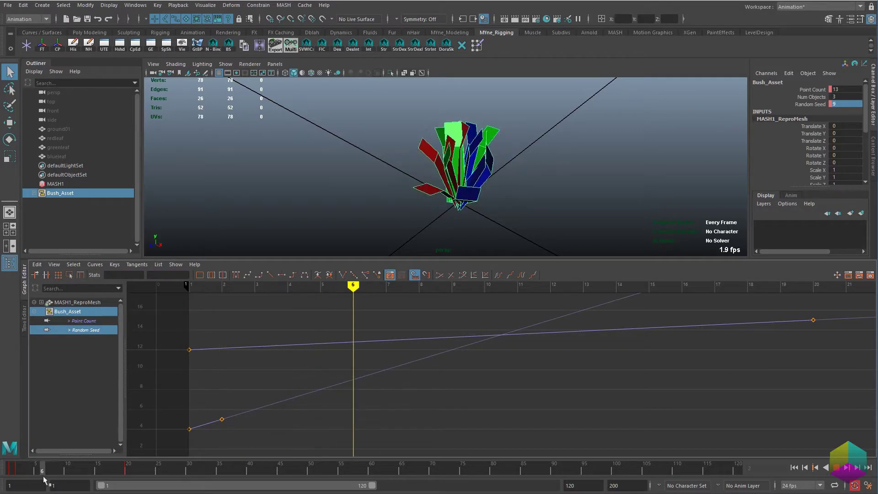
pyautogui.moveTo(46, 479); pyautogui.dragTo(750, 490)
# - Deselect Bush_Asset and scrub through frames to review the Bush_MASH bush
pyautogui.click(617, 137)
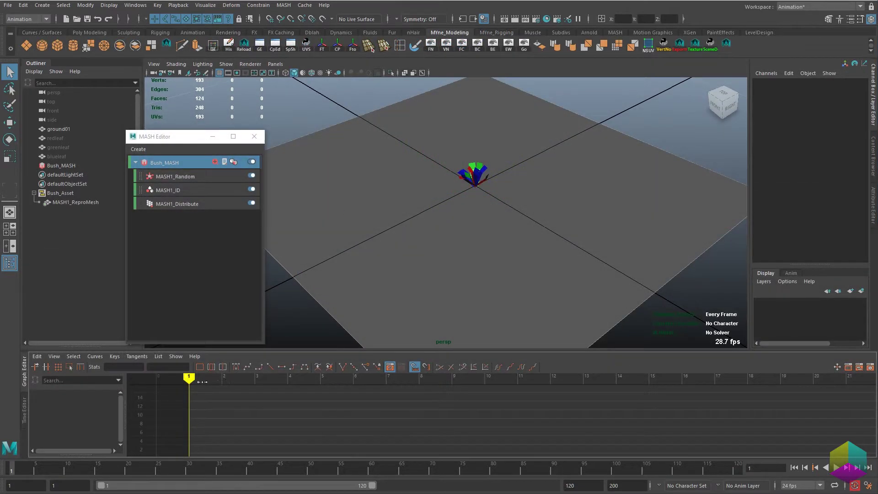
pyautogui.moveTo(202, 381); pyautogui.dragTo(189, 400)
# - Create a new MASH2 network from the bush's MASH1_ReproMesh
pyautogui.keyDown('alt'); pyautogui.moveTo(558, 168); pyautogui.dragTo(532, 192); pyautogui.keyUp('alt')
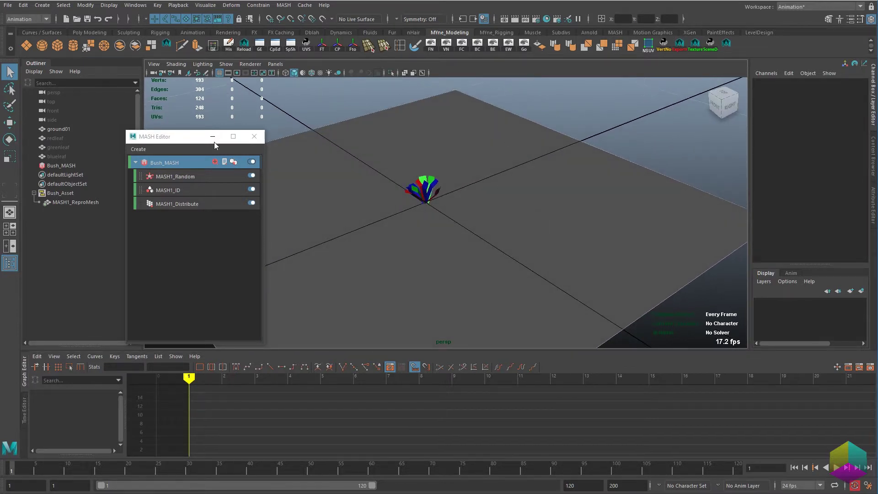
pyautogui.click(68, 193)
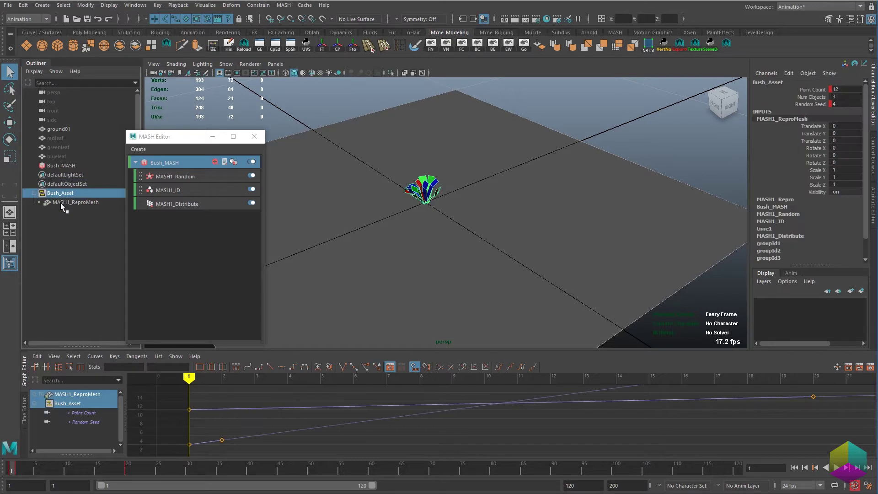
pyautogui.click(61, 202)
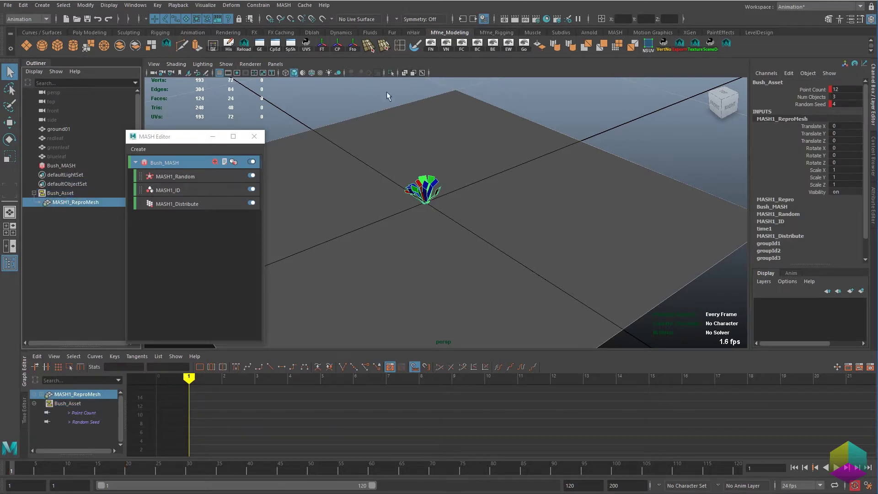
pyautogui.click(615, 32)
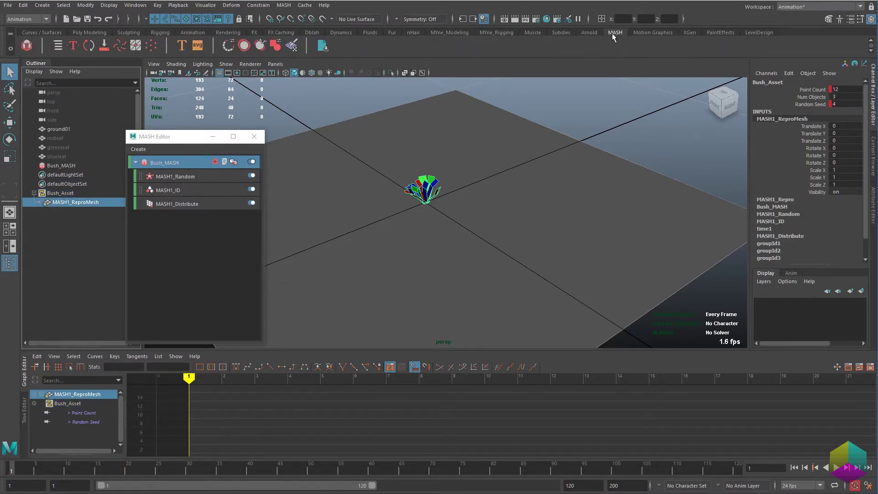
pyautogui.click(26, 46)
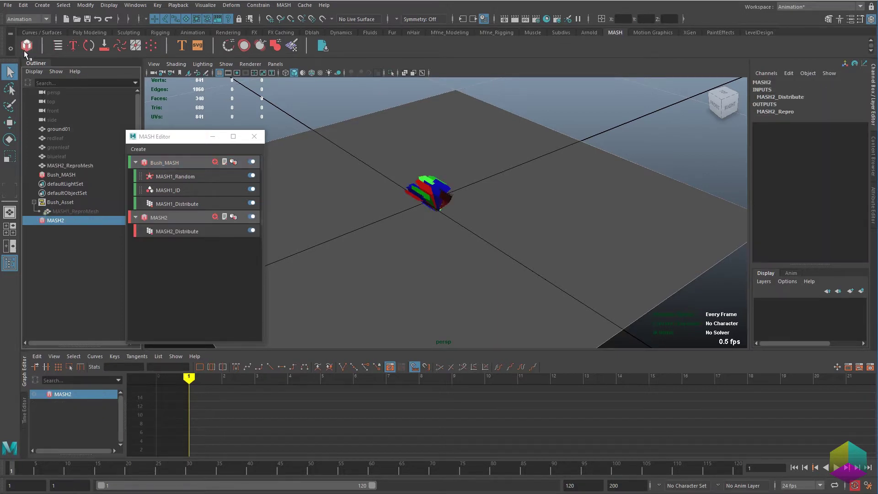
pyautogui.click(175, 232)
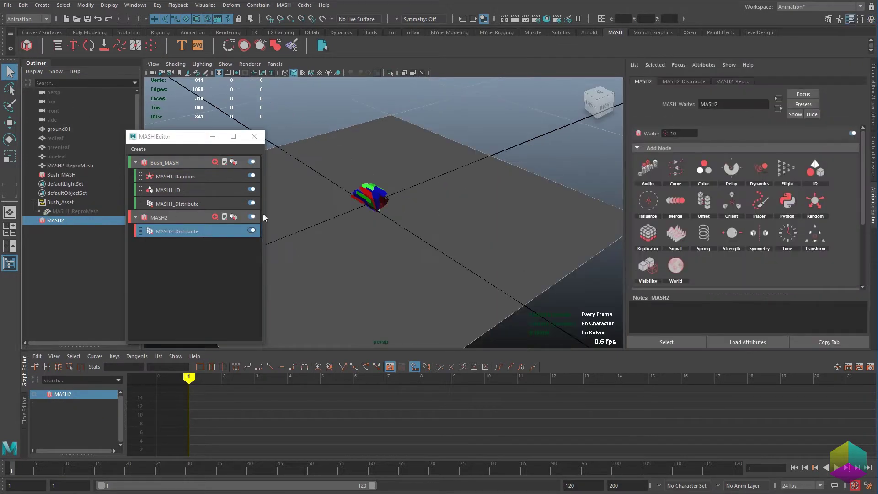
# - Set MASH2_Distribute's Distance X to 0 so the 10 copies stack at the origin
pyautogui.click(697, 83)
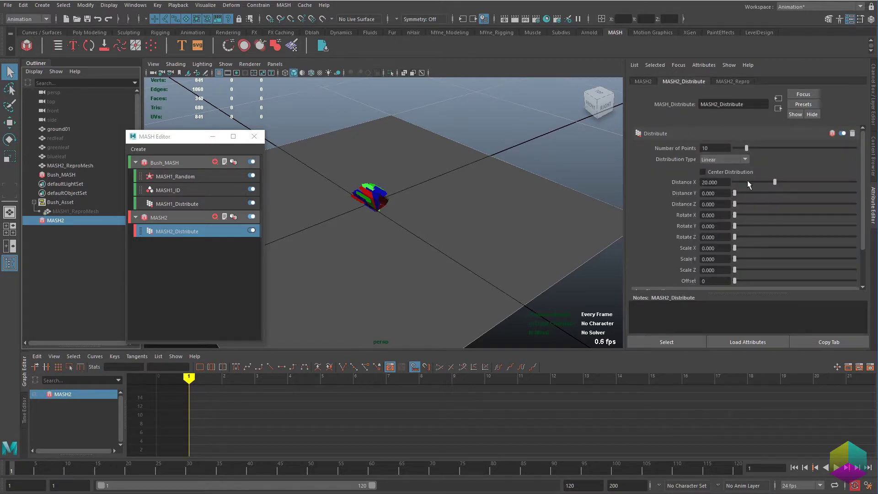
pyautogui.moveTo(747, 181); pyautogui.dragTo(718, 181)
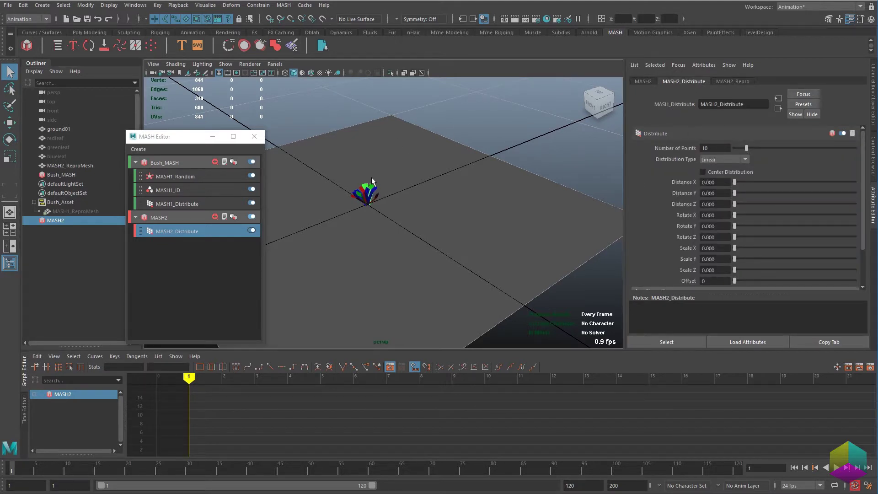
pyautogui.keyDown('alt'); pyautogui.moveTo(372, 177); pyautogui.dragTo(428, 177, button='right'); pyautogui.keyUp('alt')
pyautogui.keyDown('alt'); pyautogui.moveTo(427, 177); pyautogui.dragTo(465, 198, button='middle'); pyautogui.keyUp('alt')
pyautogui.keyDown('alt'); pyautogui.moveTo(465, 198); pyautogui.dragTo(519, 206, button='right'); pyautogui.keyUp('alt')
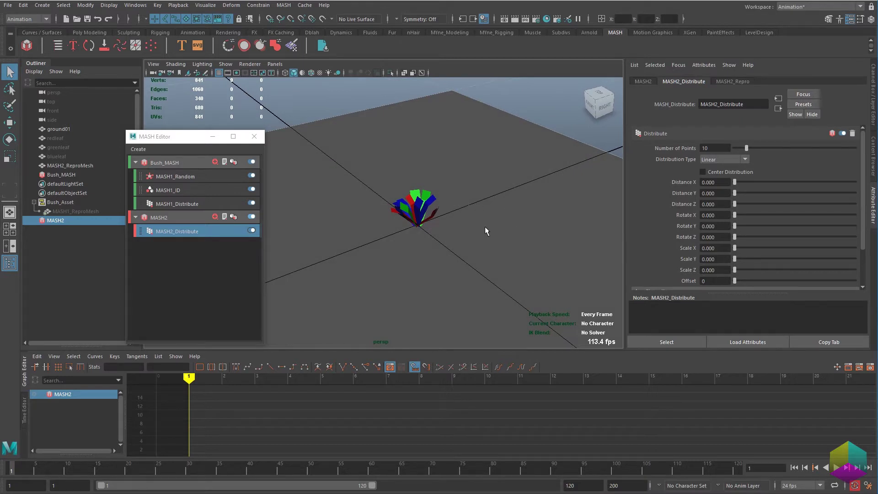
# - Switch MASH2_Distribute to Mesh distribution with Scatter, weighted by face area and ignoring ramps
pyautogui.click(730, 161)
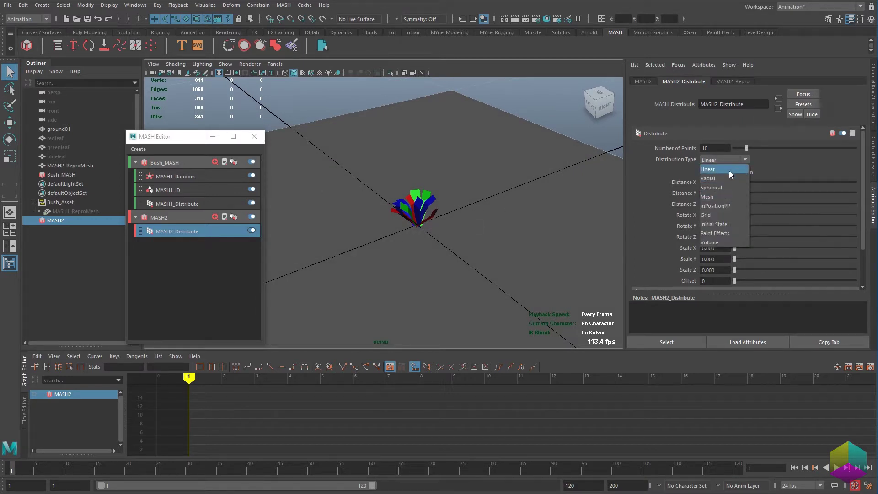
pyautogui.click(716, 196)
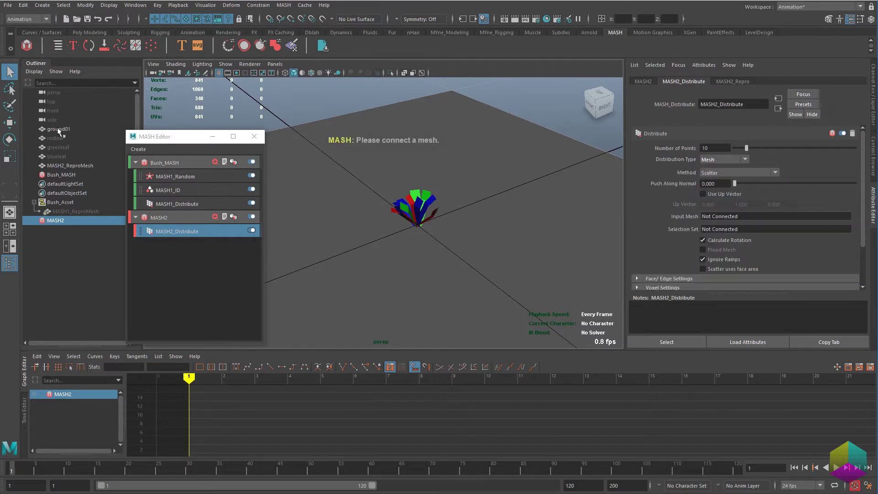
pyautogui.moveTo(740, 215); pyautogui.dragTo(736, 213, button='middle')
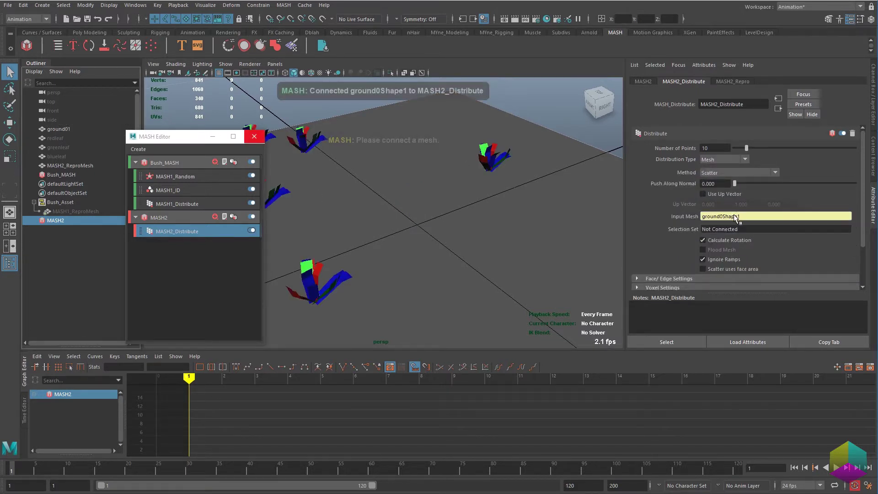
pyautogui.click(719, 269)
pyautogui.click(722, 238)
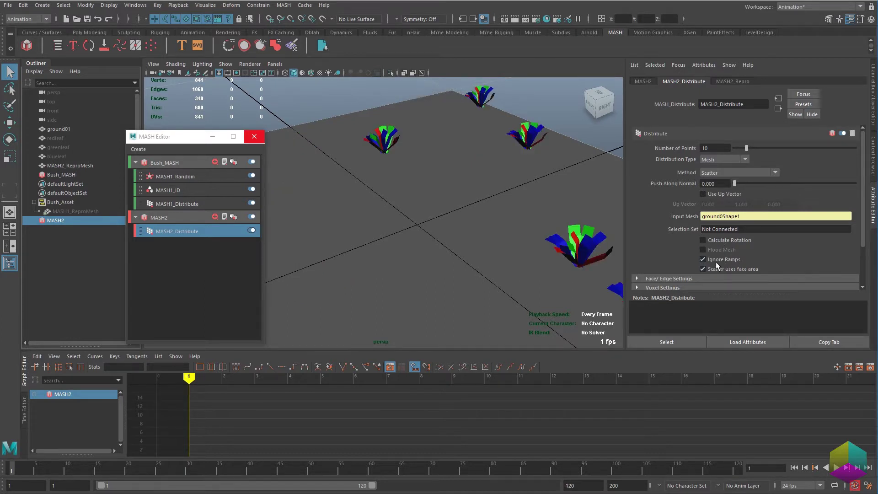
pyautogui.click(717, 260)
pyautogui.click(717, 259)
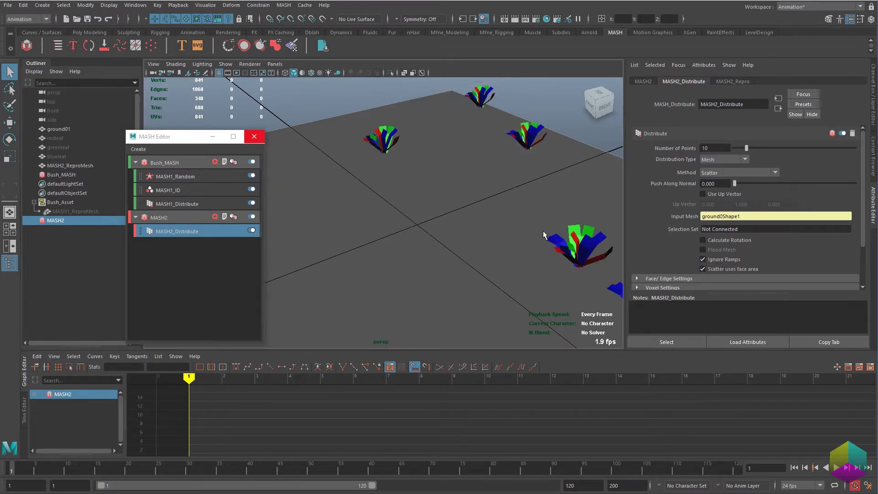
pyautogui.keyDown('alt'); pyautogui.moveTo(549, 228); pyautogui.dragTo(446, 221); pyautogui.keyUp('alt')
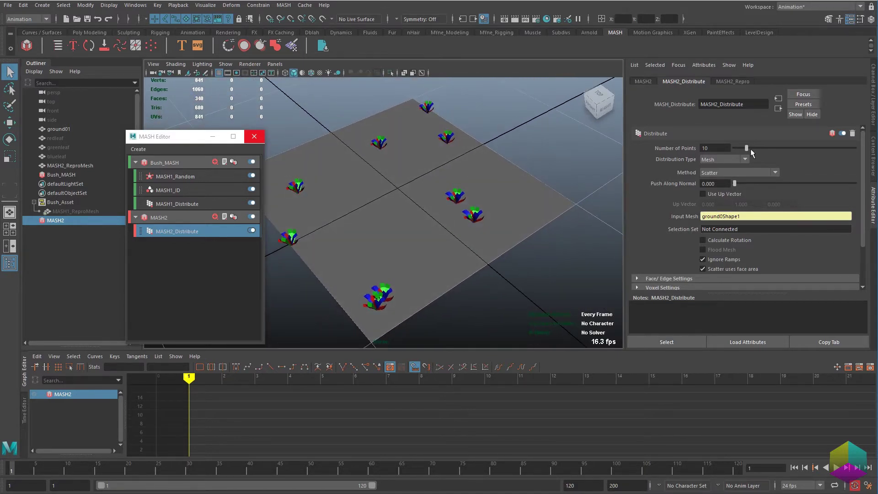
# - Set Number of Points to 50 and deselect to view the scattered bushes
pyautogui.moveTo(751, 148); pyautogui.dragTo(760, 147)
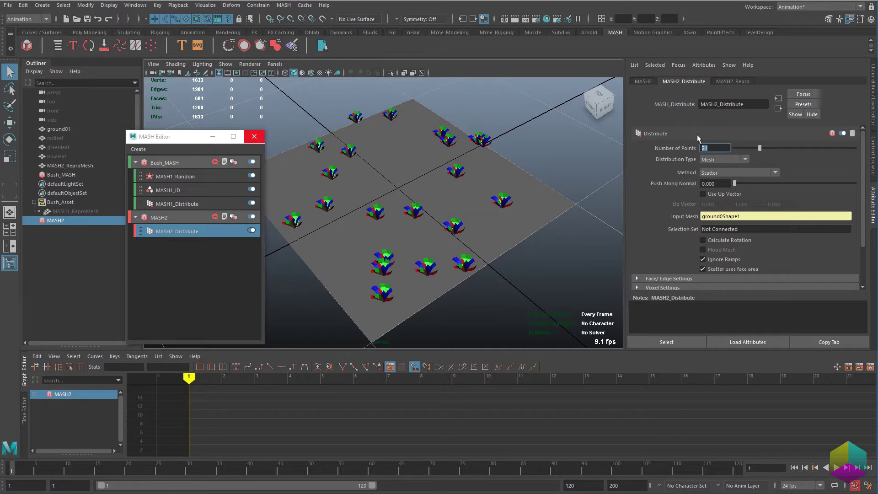
pyautogui.write('50')
pyautogui.press('Return')
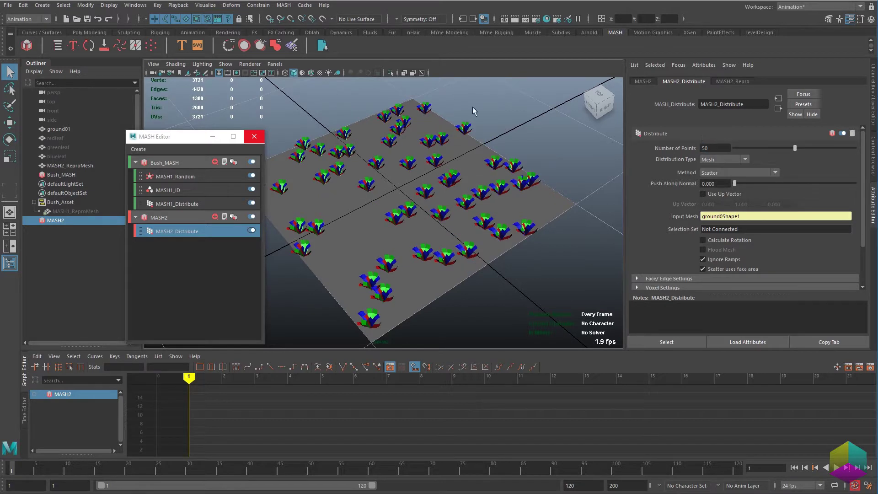
pyautogui.click(503, 153)
pyautogui.keyDown('alt'); pyautogui.moveTo(503, 153); pyautogui.dragTo(453, 155); pyautogui.keyUp('alt')
# - Add a Time node to MASH2 and extend its Animation End to 100
pyautogui.click(225, 217)
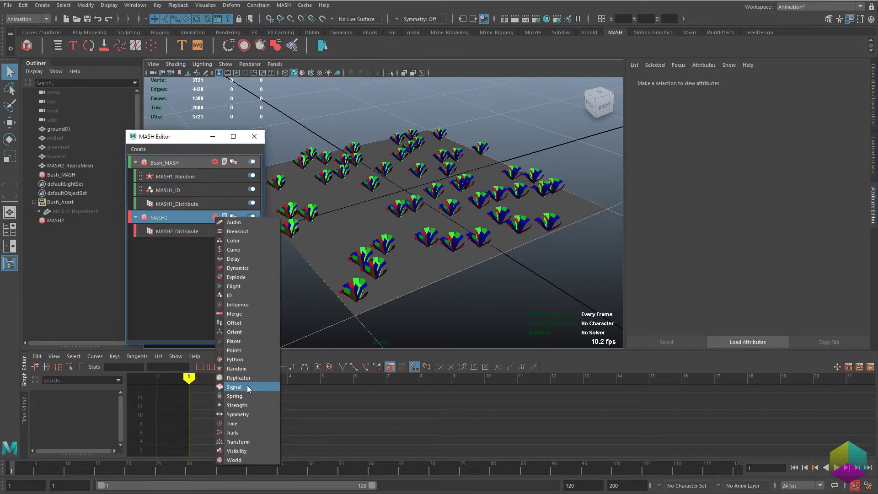
pyautogui.click(248, 423)
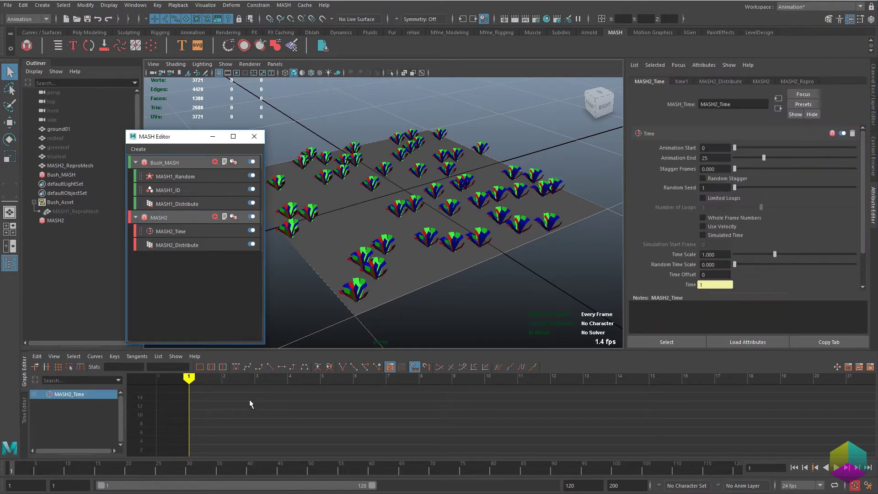
pyautogui.click(216, 231)
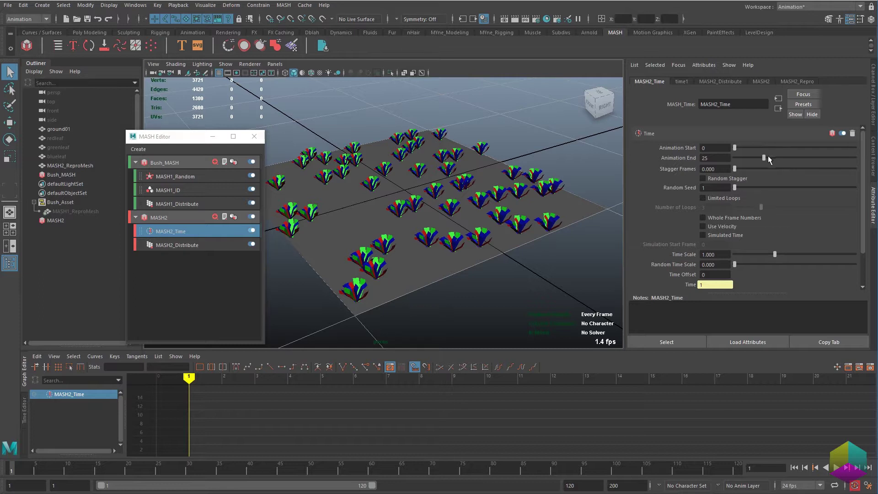
pyautogui.moveTo(847, 160); pyautogui.dragTo(862, 161)
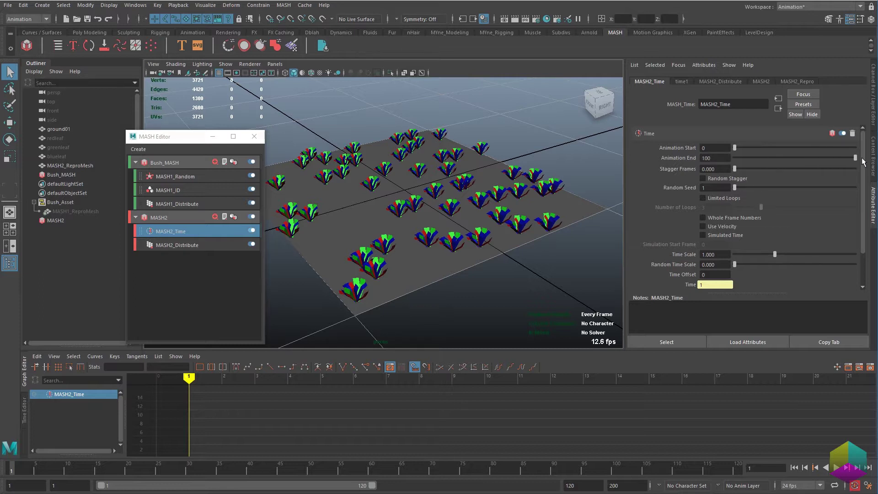
# - Enable Random Stagger with Stagger Frames 1 and change the Random Seed to 3
pyautogui.click(720, 180)
pyautogui.click(724, 169)
pyautogui.write('1')
pyautogui.press('Return')
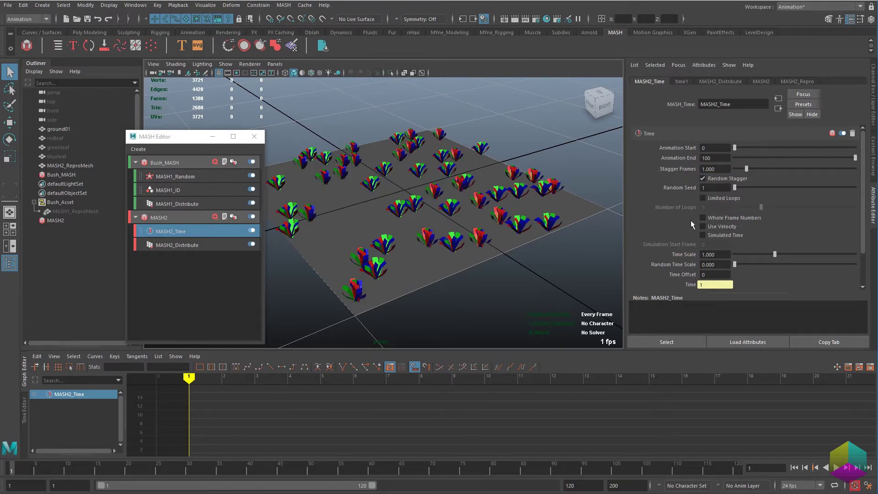
pyautogui.click(734, 218)
pyautogui.click(720, 236)
pyautogui.click(719, 236)
pyautogui.moveTo(736, 188); pyautogui.dragTo(739, 192)
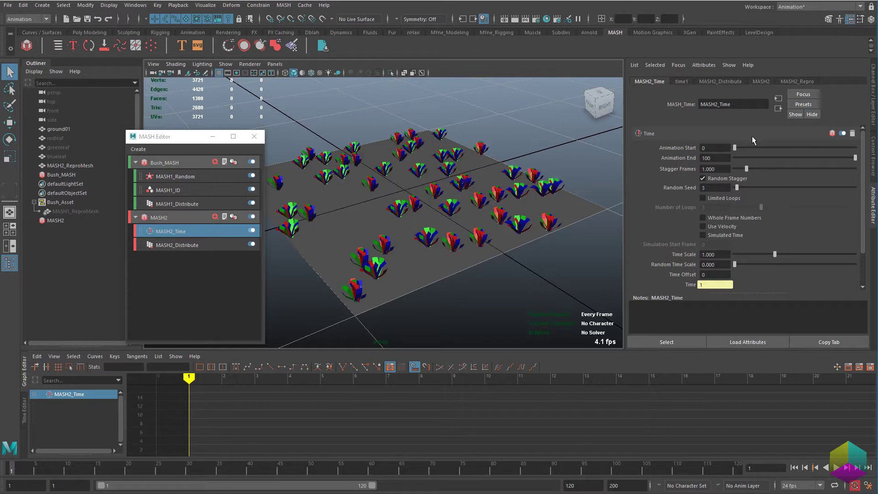
# - Experiment with Stagger Frames values from about 4.35 up to 30, settling near 11.45
pyautogui.moveTo(761, 158); pyautogui.dragTo(855, 158)
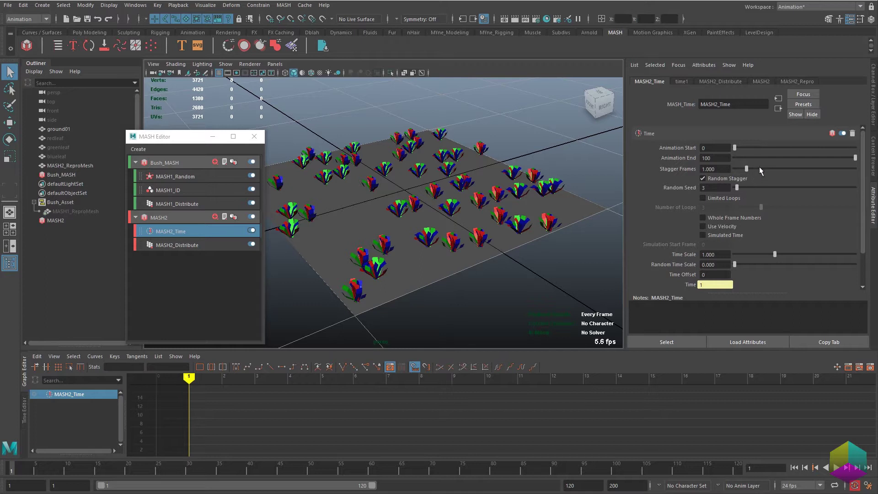
pyautogui.moveTo(760, 167); pyautogui.dragTo(792, 168)
pyautogui.keyDown('alt'); pyautogui.moveTo(506, 274); pyautogui.dragTo(526, 256); pyautogui.keyUp('alt')
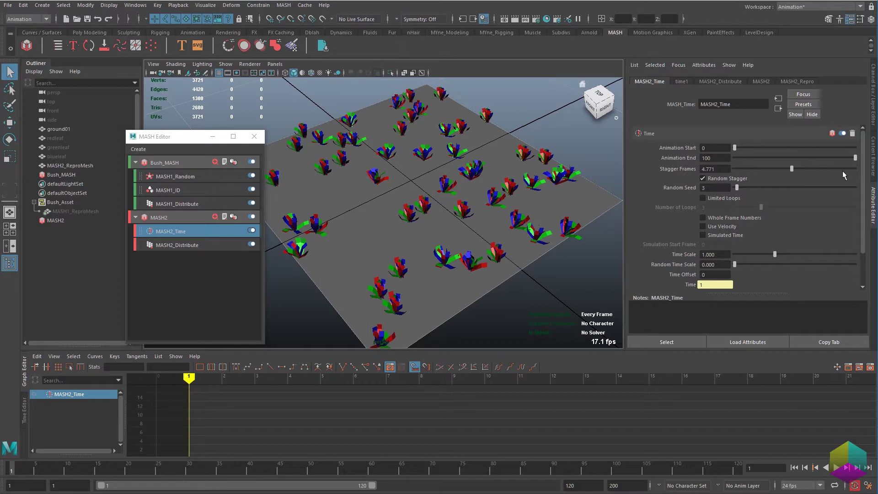
pyautogui.moveTo(846, 169); pyautogui.dragTo(874, 174)
pyautogui.moveTo(535, 268)
pyautogui.keyDown('alt'); pyautogui.mouseDown()
pyautogui.moveTo(530, 255)
pyautogui.moveTo(541, 203)
pyautogui.moveTo(531, 263)
pyautogui.moveTo(549, 259)
pyautogui.mouseUp(); pyautogui.keyUp('alt')
pyautogui.click(716, 168)
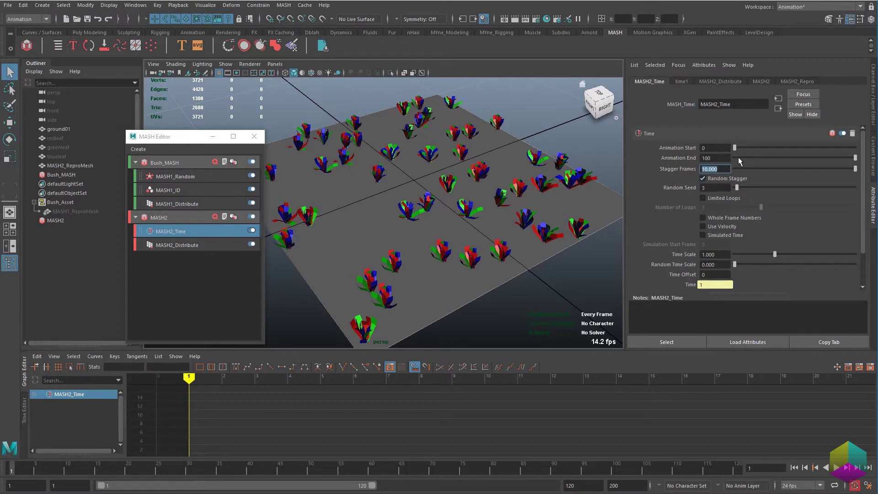
pyautogui.write('30')
pyautogui.press('Return')
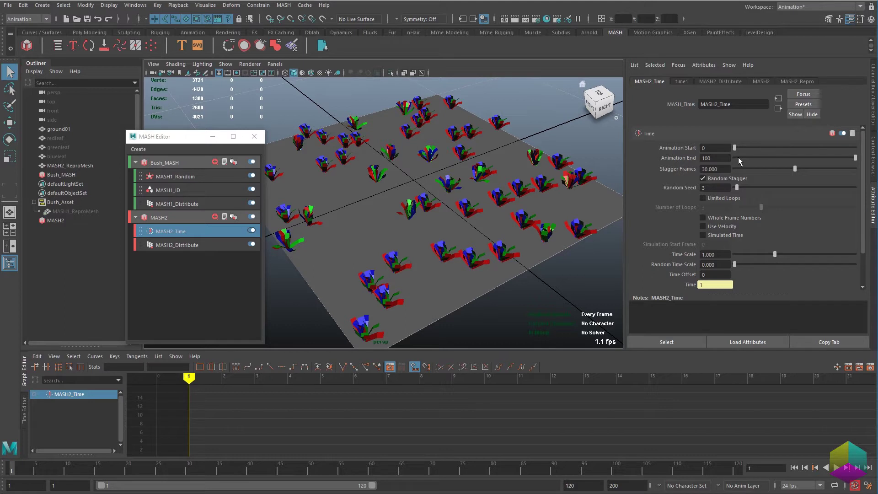
pyautogui.moveTo(794, 169); pyautogui.dragTo(734, 194)
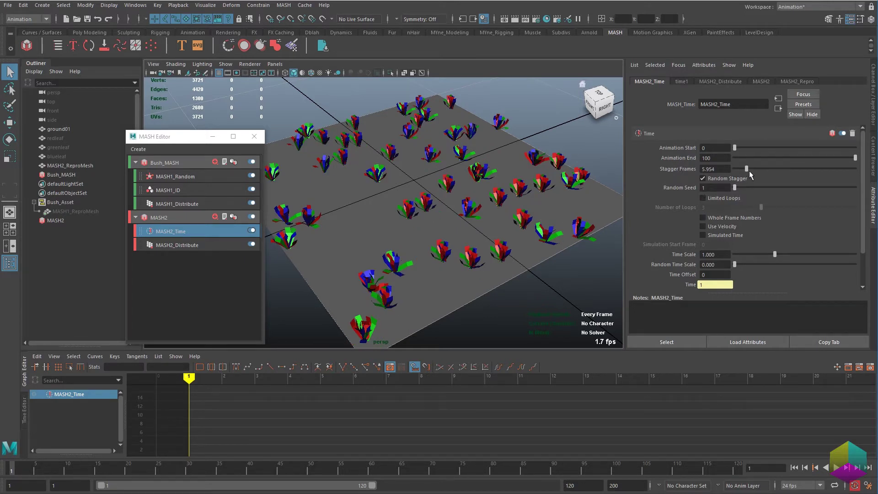
pyautogui.moveTo(747, 170); pyautogui.dragTo(758, 172)
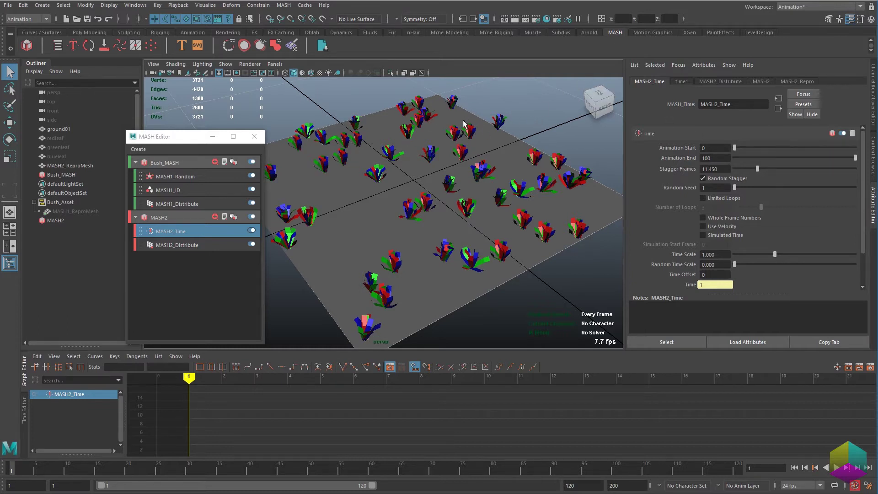
# - Set Animation End to 150 and lower Stagger Frames to about 8.2
pyautogui.click(720, 159)
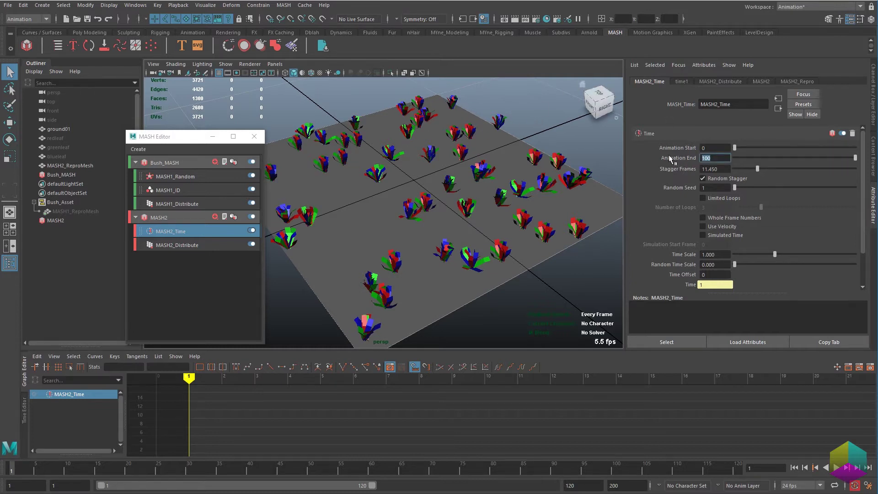
pyautogui.write('150')
pyautogui.press('Return')
pyautogui.click(749, 168)
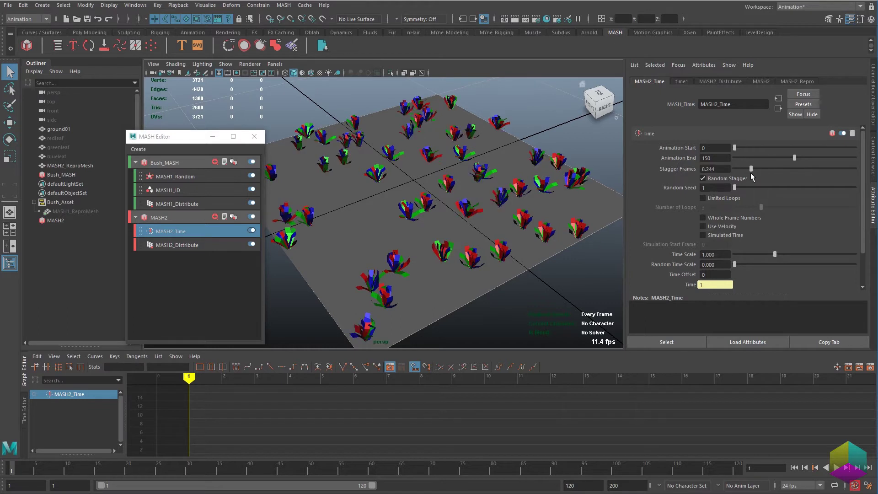
pyautogui.keyDown('alt'); pyautogui.moveTo(529, 319); pyautogui.dragTo(539, 291); pyautogui.keyUp('alt')
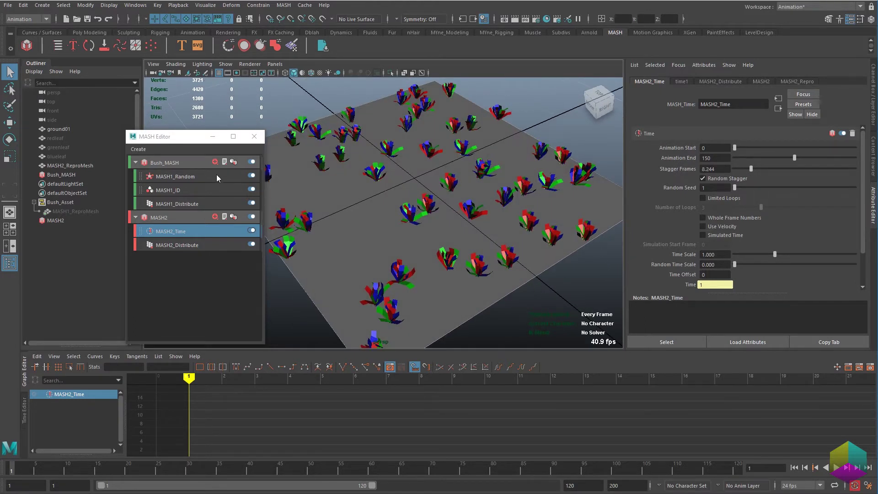
# - Add a Random node to MASH2 with random X position, Scale Y 1 and Rotation Y 180
pyautogui.click(222, 218)
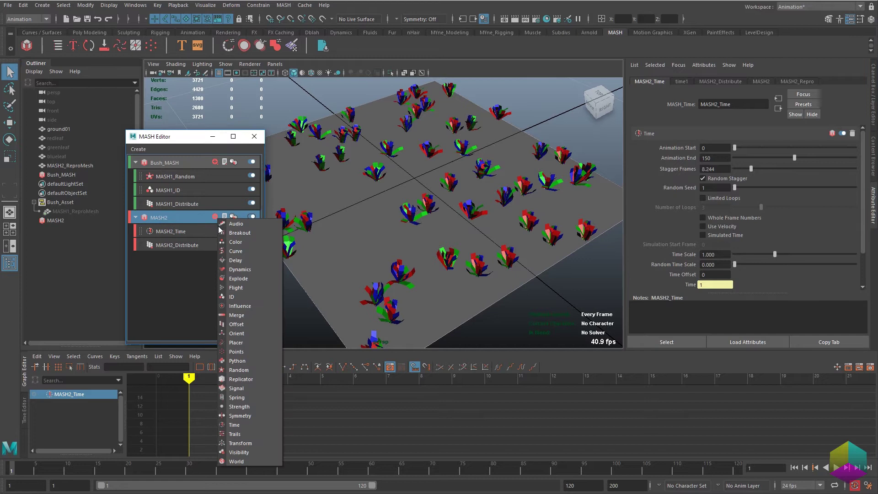
pyautogui.click(250, 371)
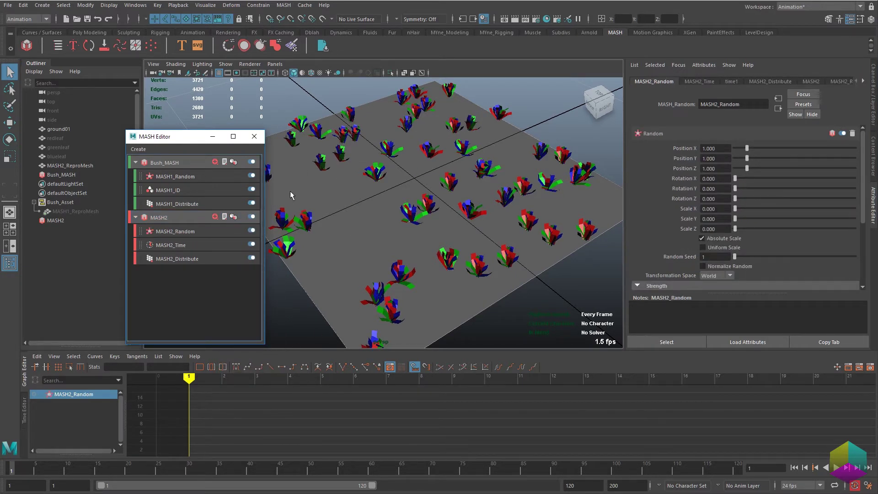
pyautogui.moveTo(746, 149)
pyautogui.mouseDown()
pyautogui.moveTo(726, 154)
pyautogui.moveTo(740, 154)
pyautogui.moveTo(746, 167)
pyautogui.moveTo(733, 159)
pyautogui.mouseUp()
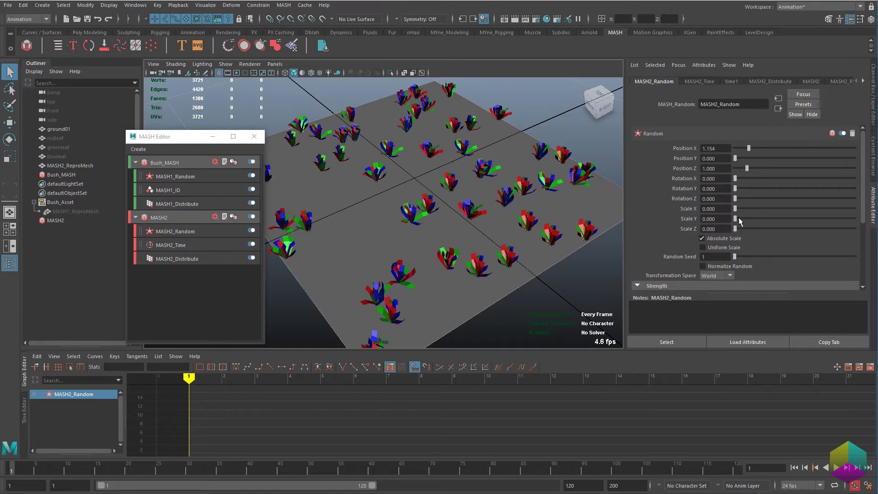
pyautogui.moveTo(741, 221); pyautogui.dragTo(748, 222)
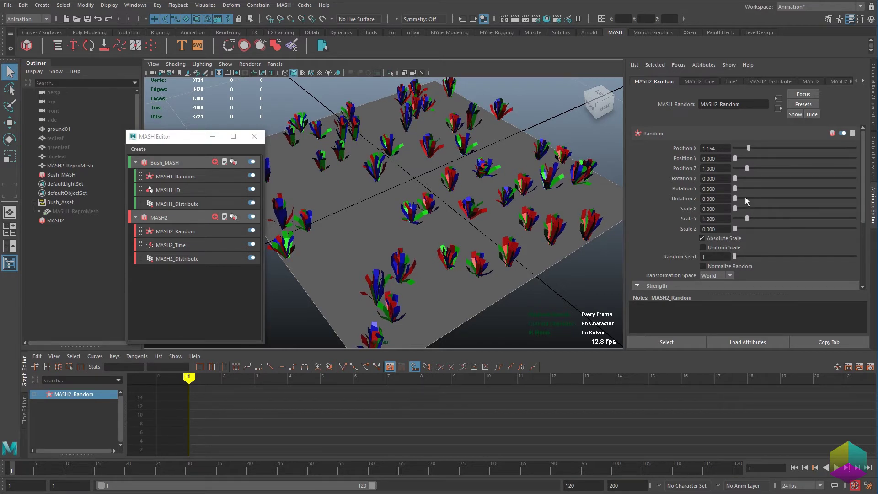
pyautogui.moveTo(738, 189); pyautogui.dragTo(855, 190)
pyautogui.click(727, 188)
# - Add X tilt, Position Z 3.615 and non-uniform X scale, then raise Distribute's points to 100
pyautogui.moveTo(738, 179); pyautogui.dragTo(738, 198)
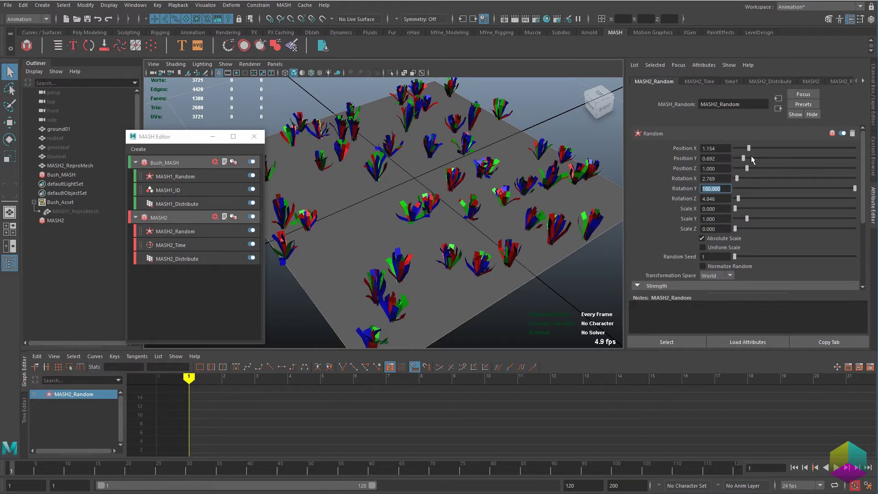
pyautogui.moveTo(754, 170); pyautogui.dragTo(779, 169)
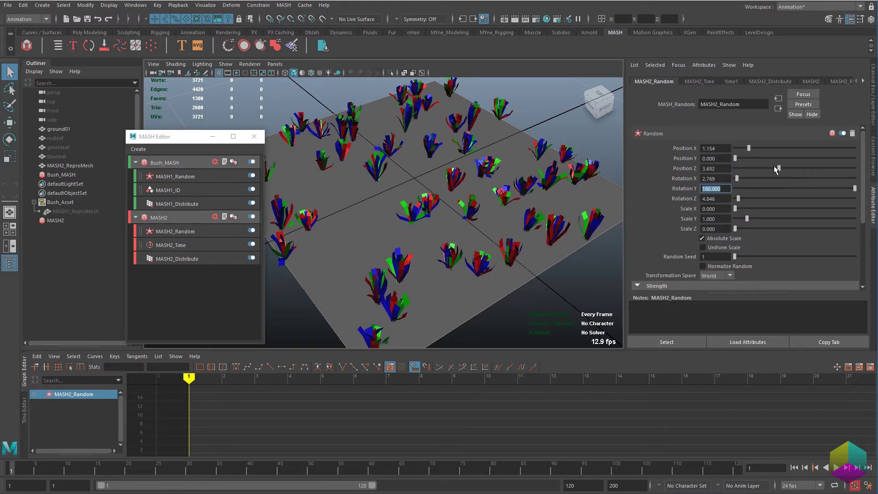
pyautogui.click(733, 249)
pyautogui.moveTo(735, 208); pyautogui.dragTo(739, 232)
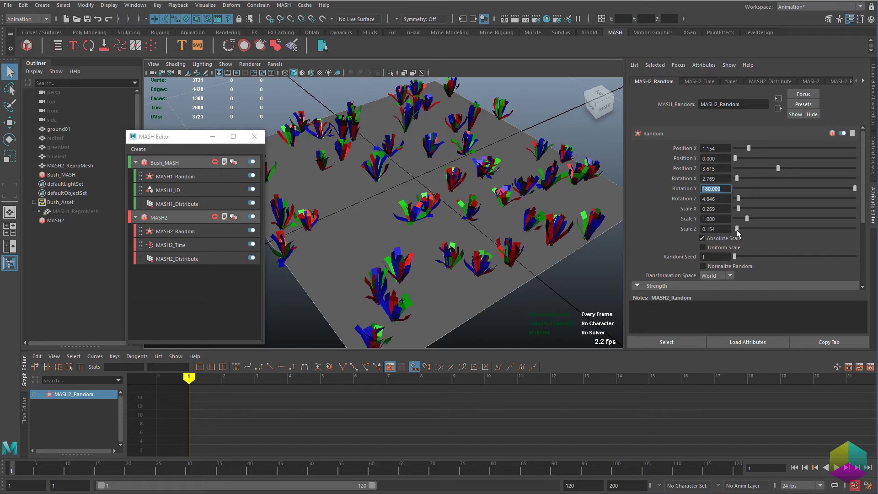
pyautogui.click(201, 259)
pyautogui.moveTo(795, 148); pyautogui.dragTo(831, 154)
# - Deselect all, maximize the viewport and close the MASH Editor to view the full bush field
pyautogui.click(491, 149)
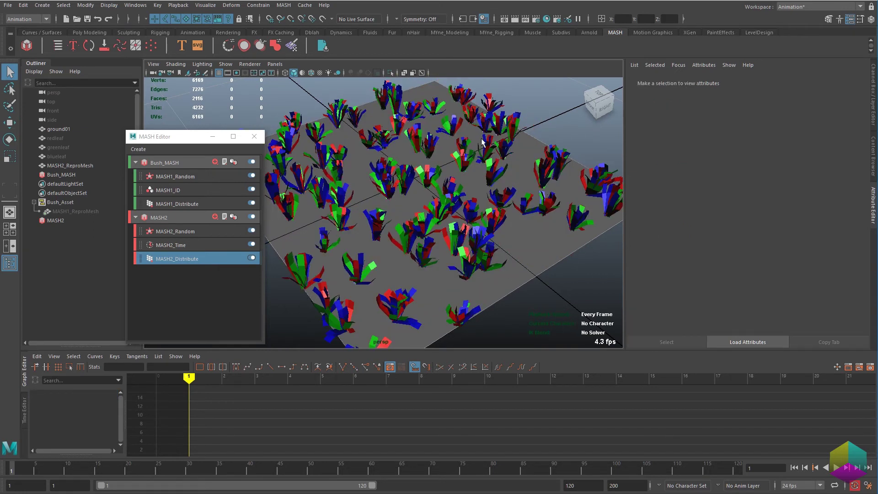
pyautogui.keyDown('alt'); pyautogui.moveTo(497, 207); pyautogui.dragTo(511, 231); pyautogui.keyUp('alt')
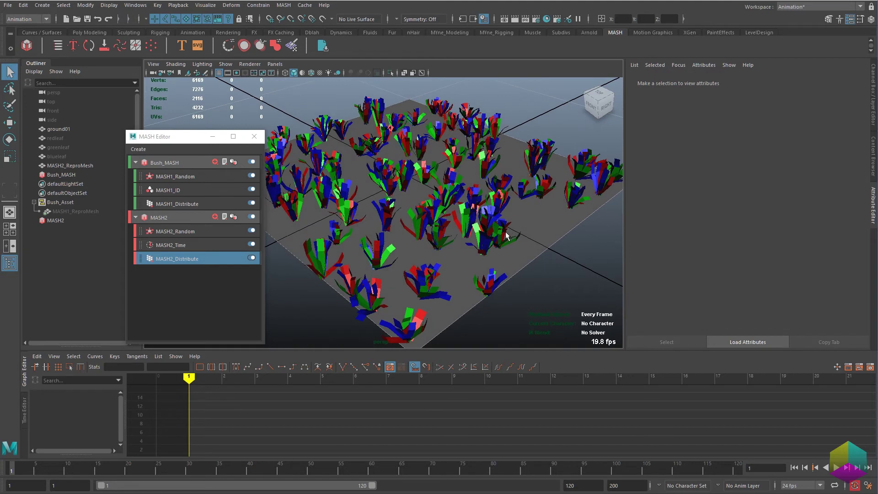
pyautogui.hotkey('shift', 'space')
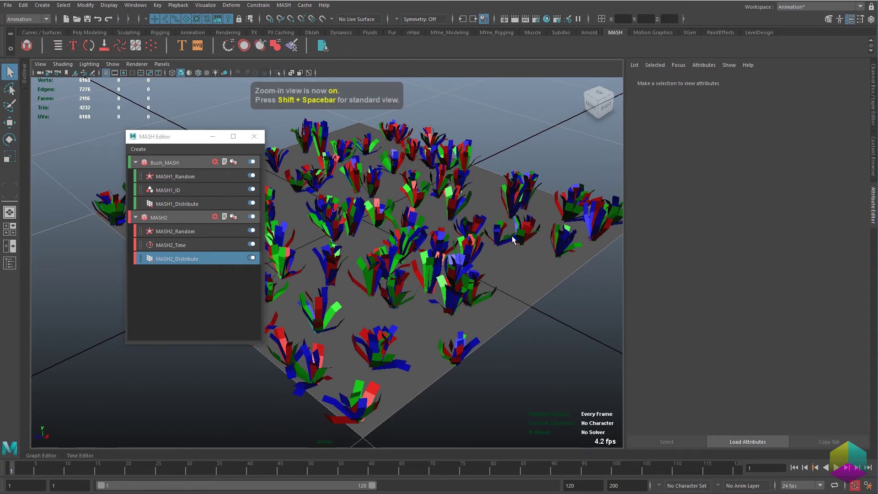
pyautogui.click(254, 136)
pyautogui.keyDown('alt'); pyautogui.moveTo(519, 204); pyautogui.dragTo(518, 240); pyautogui.keyUp('alt')
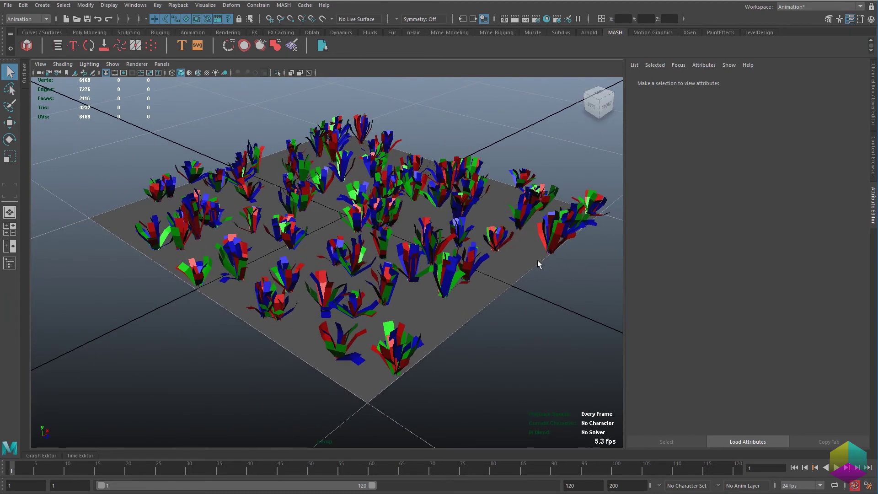